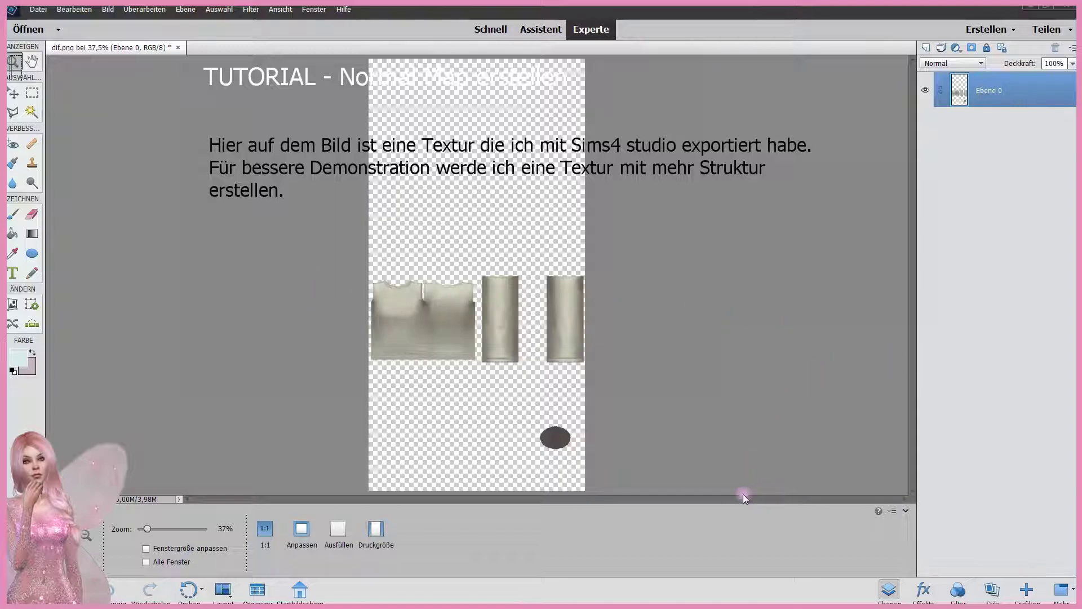
# Step: Zoom the pink shirt texture in to 100% view
pyautogui.click(442, 313)
pyautogui.click(445, 333)
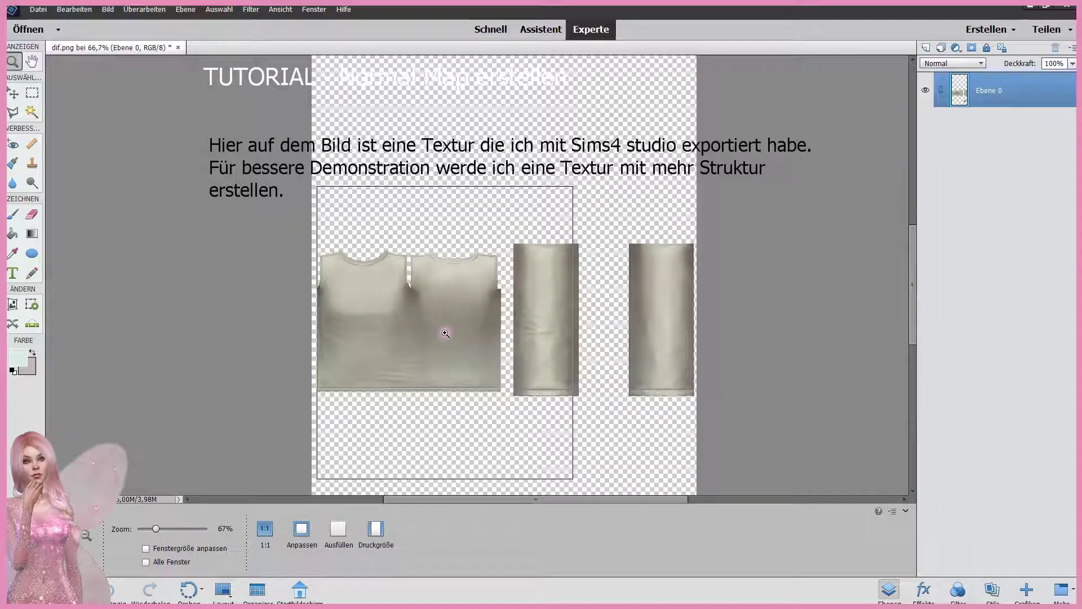
pyautogui.click(445, 333)
pyautogui.scroll(1, 912, 333)
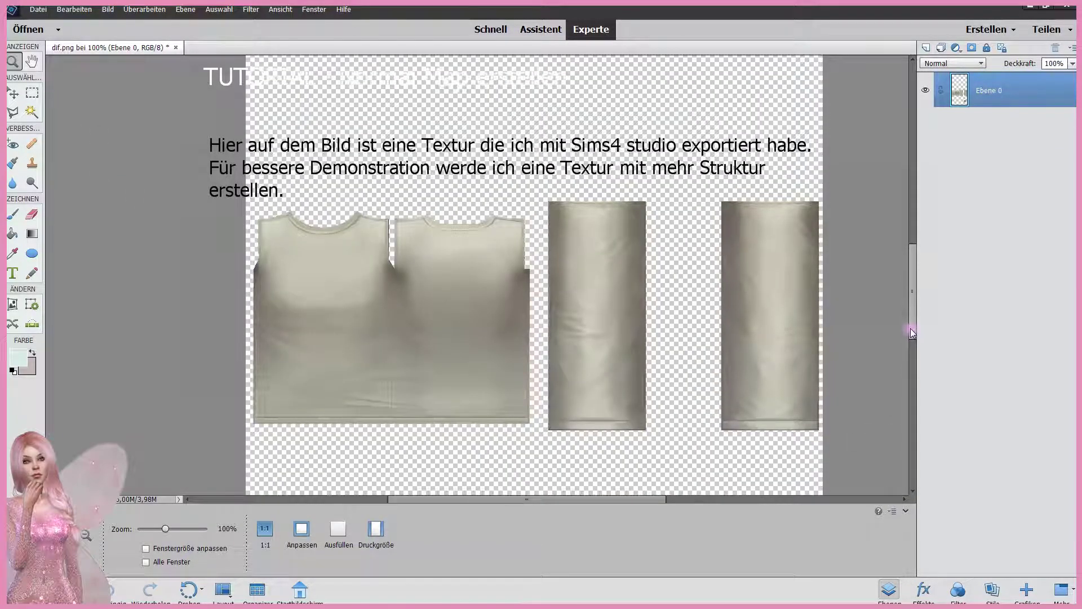
pyautogui.scroll(1, 911, 326)
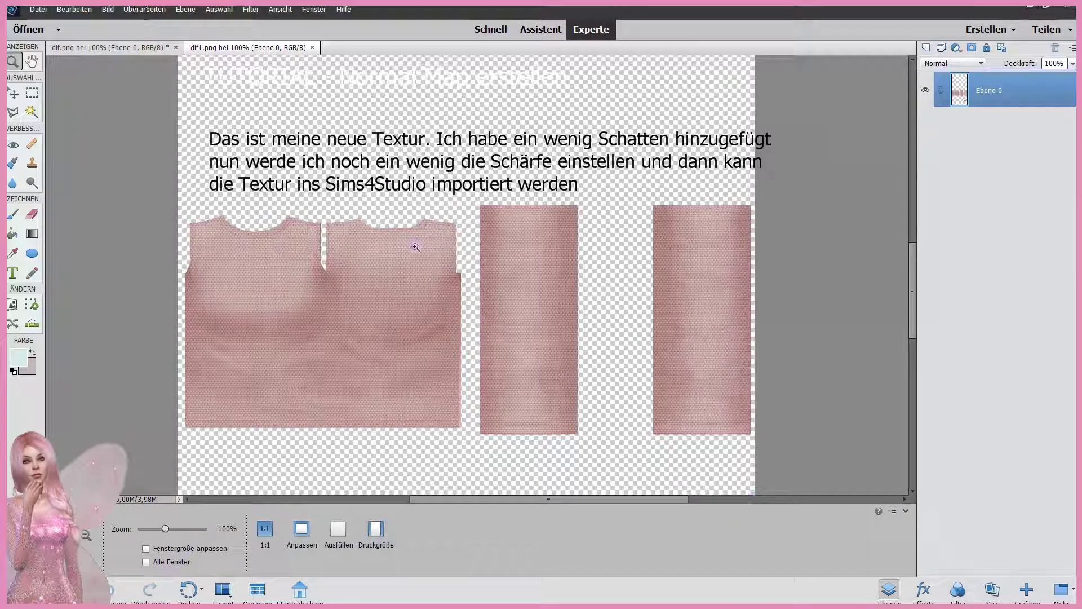
# Step: Apply Unsharp Mask to the pink texture at 32% strength, 8.7 px radius, threshold 0
pyautogui.click(144, 9)
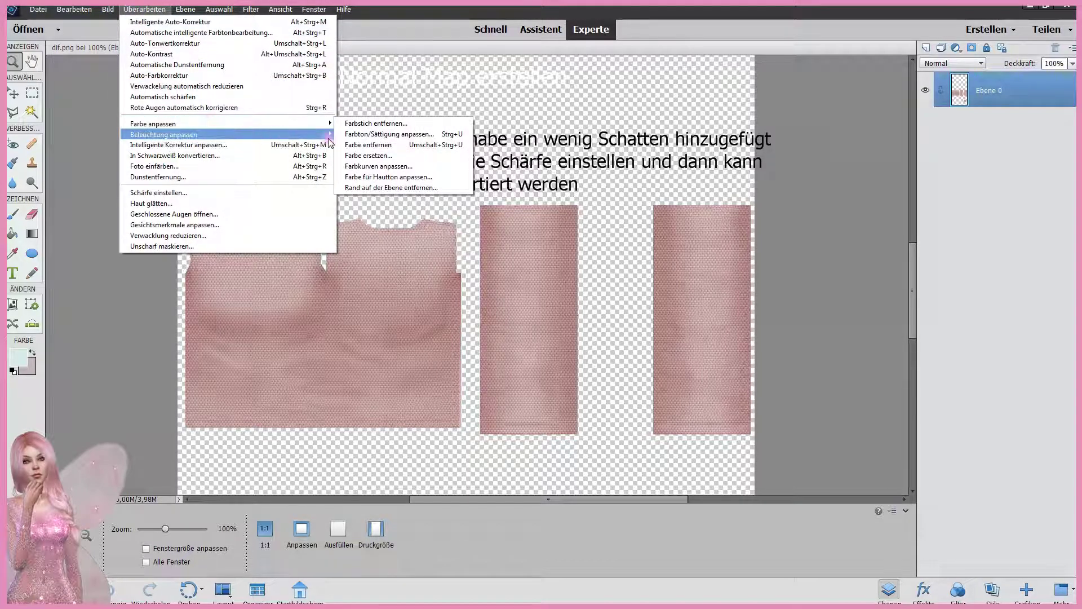
pyautogui.moveTo(219, 124)
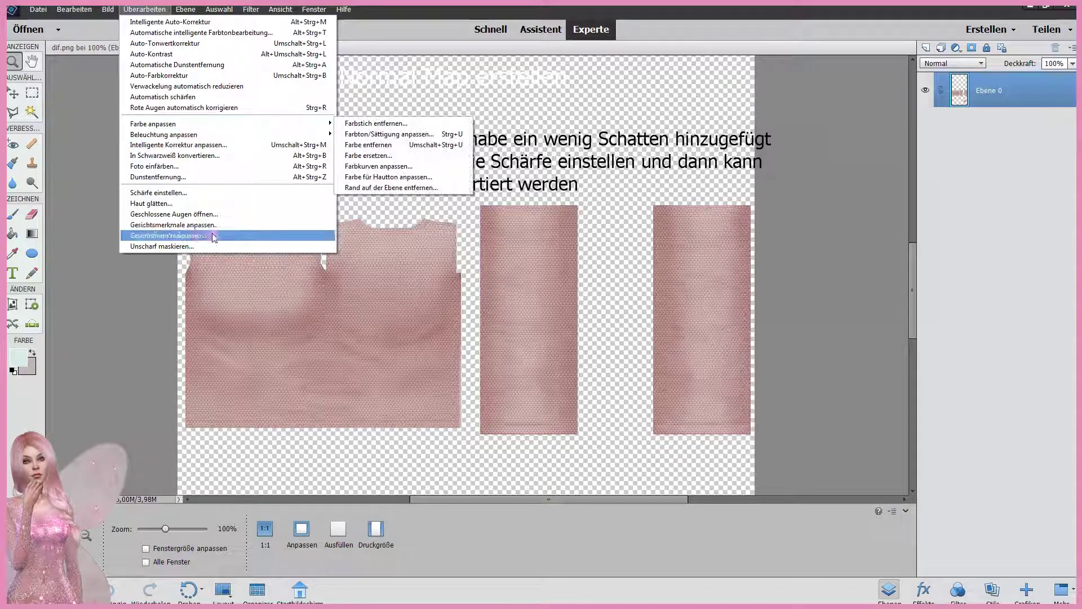
pyautogui.click(214, 246)
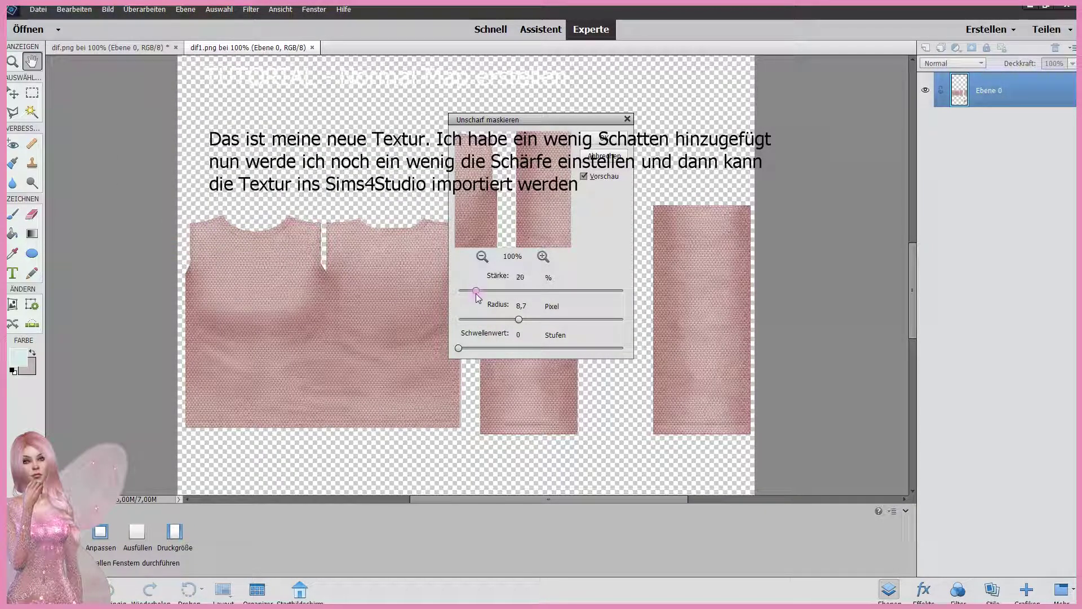
pyautogui.moveTo(475, 290); pyautogui.dragTo(488, 291)
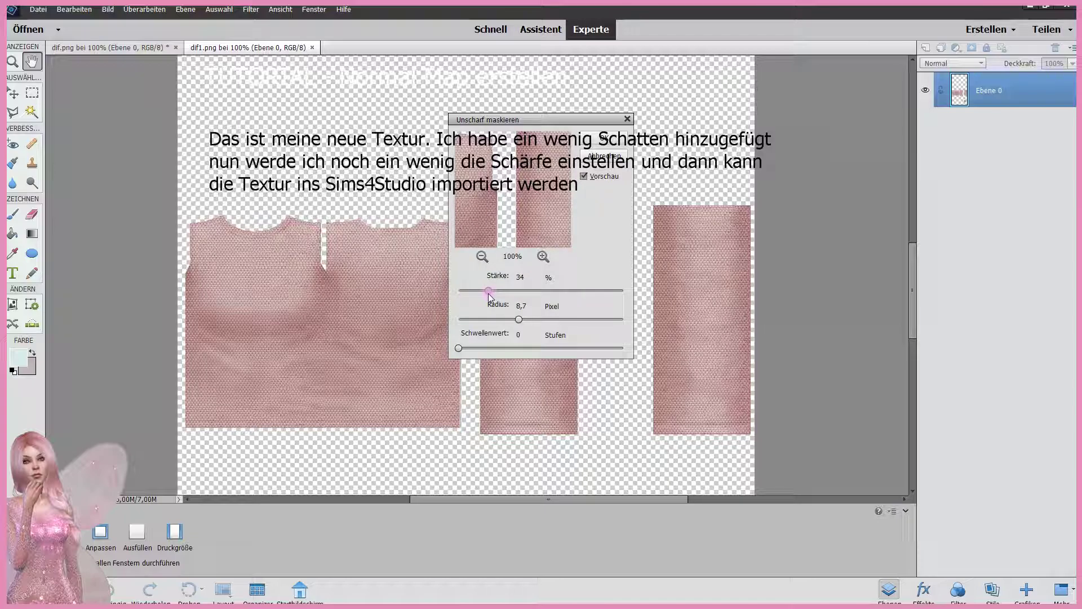
pyautogui.moveTo(489, 291); pyautogui.dragTo(487, 291)
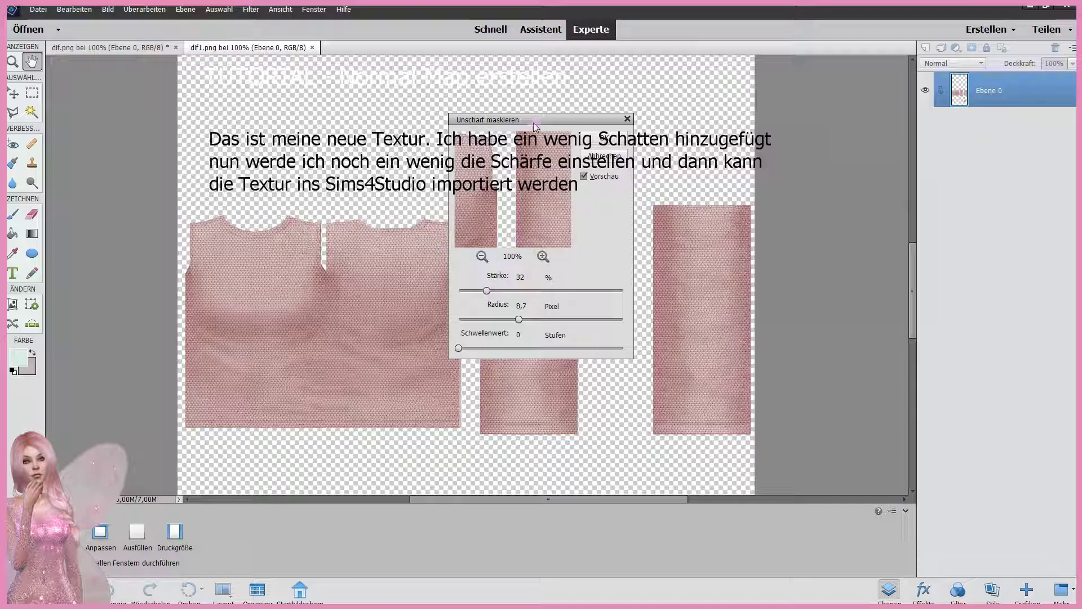
pyautogui.moveTo(534, 123); pyautogui.dragTo(536, 197)
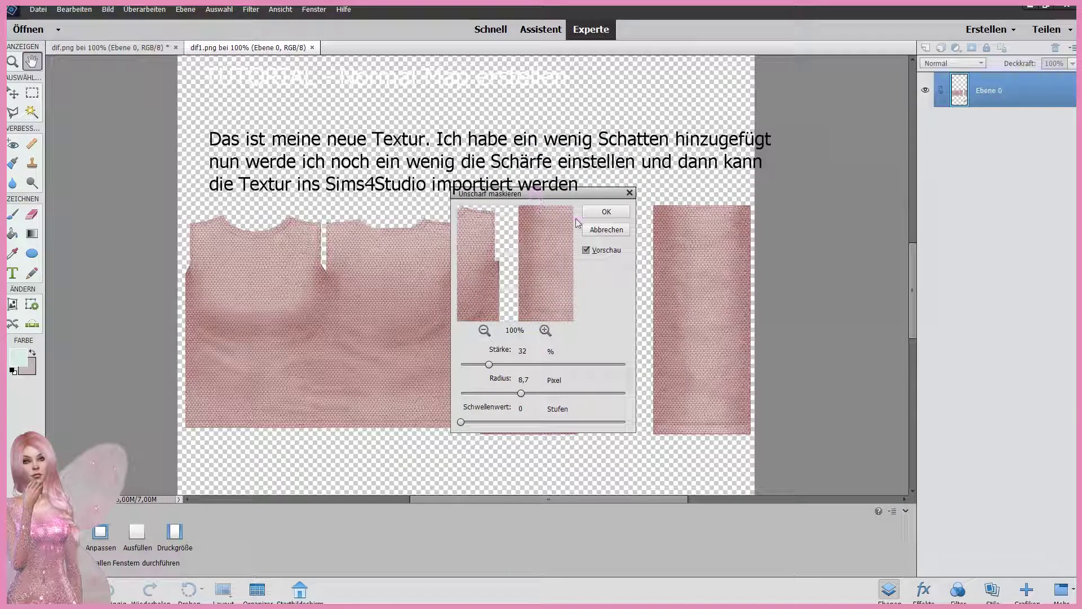
pyautogui.click(609, 216)
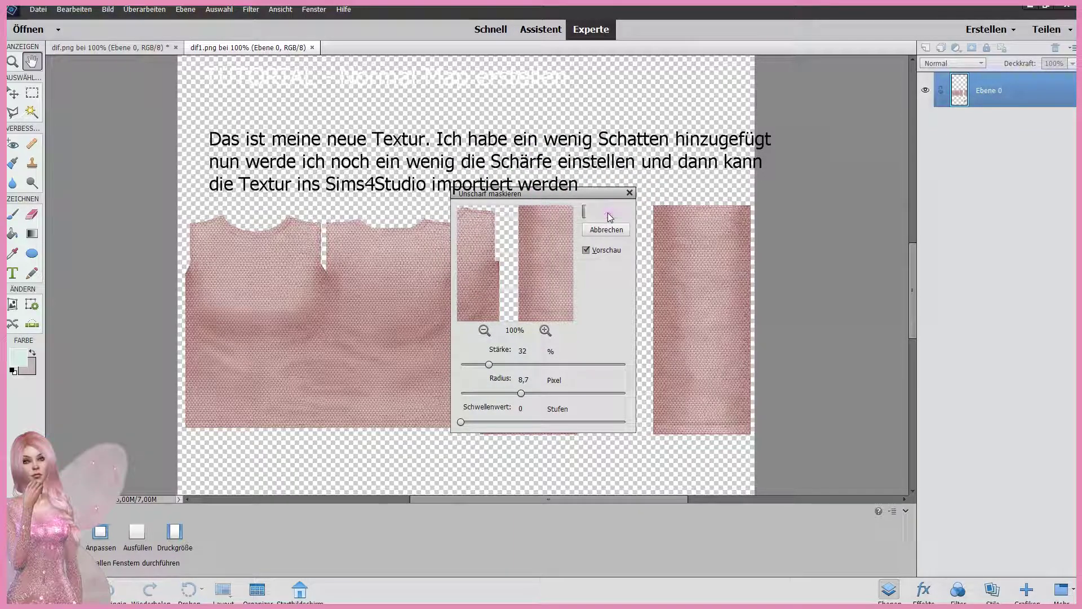
pyautogui.press('z')
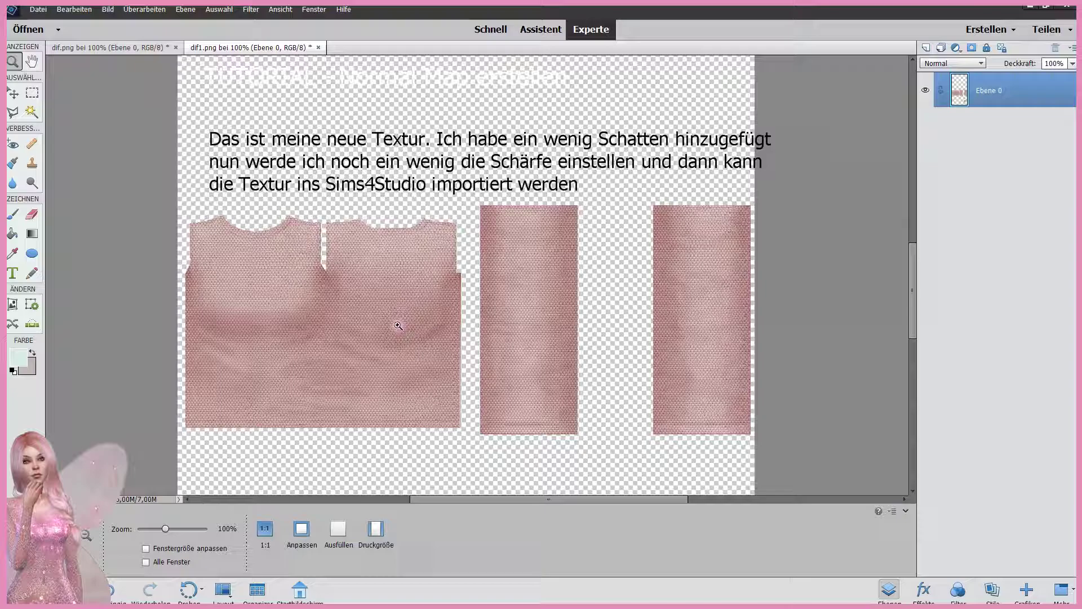
# Step: Save the sharpened texture as PNG over dif1.png, then view the Diffuse texture in Sims 4 Studio
pyautogui.click(38, 10)
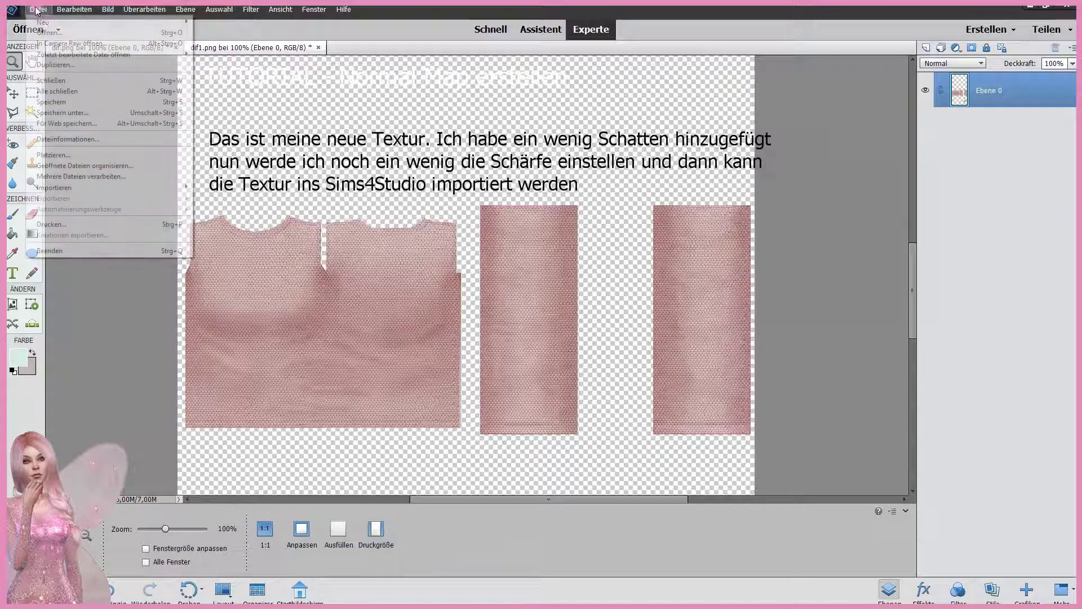
pyautogui.click(115, 112)
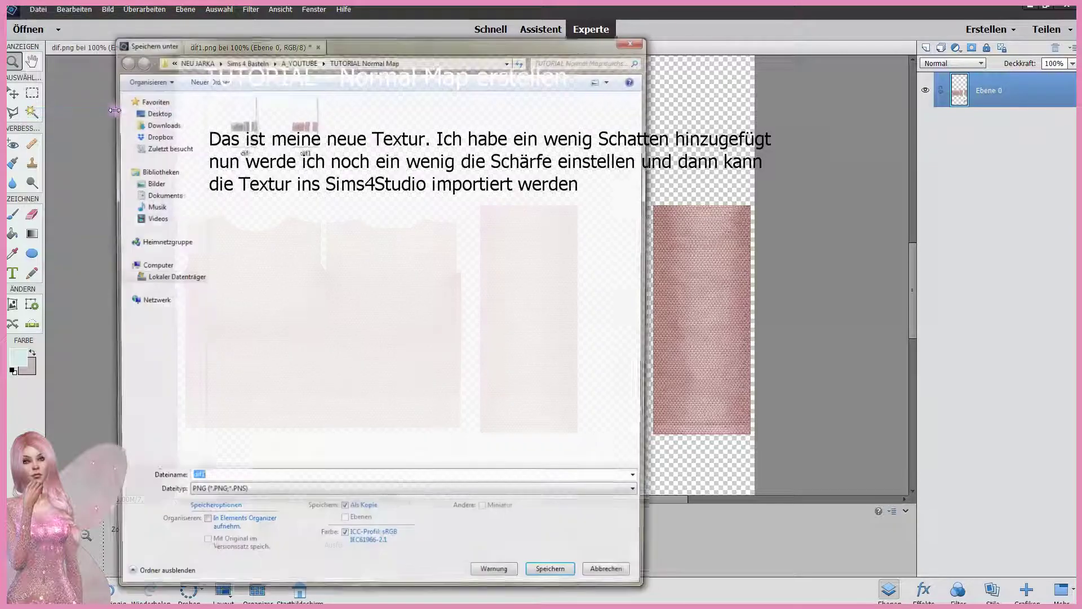
pyautogui.click(304, 123)
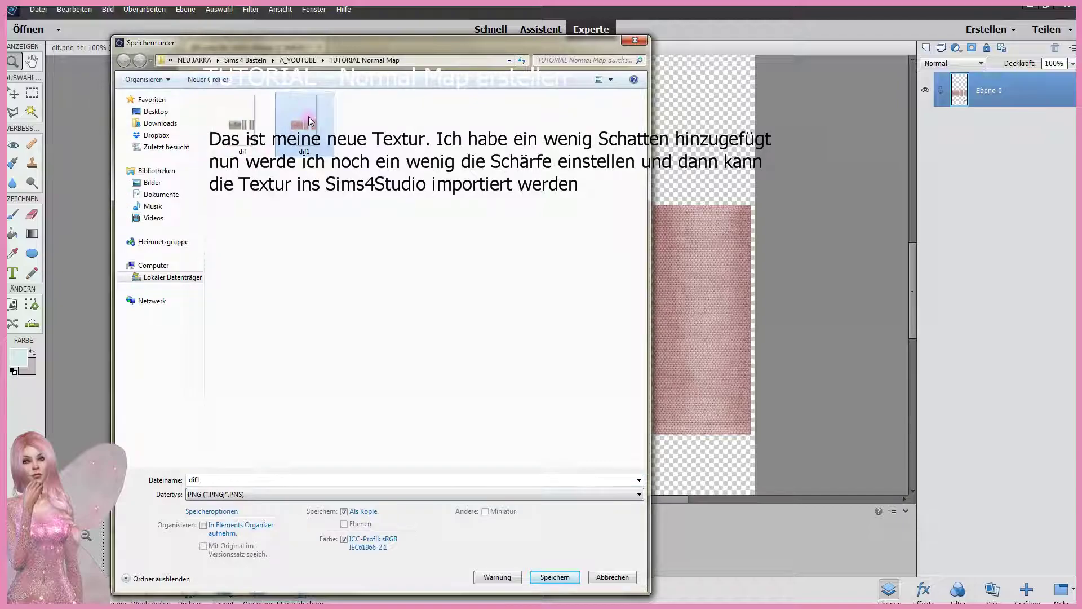
pyautogui.click(555, 577)
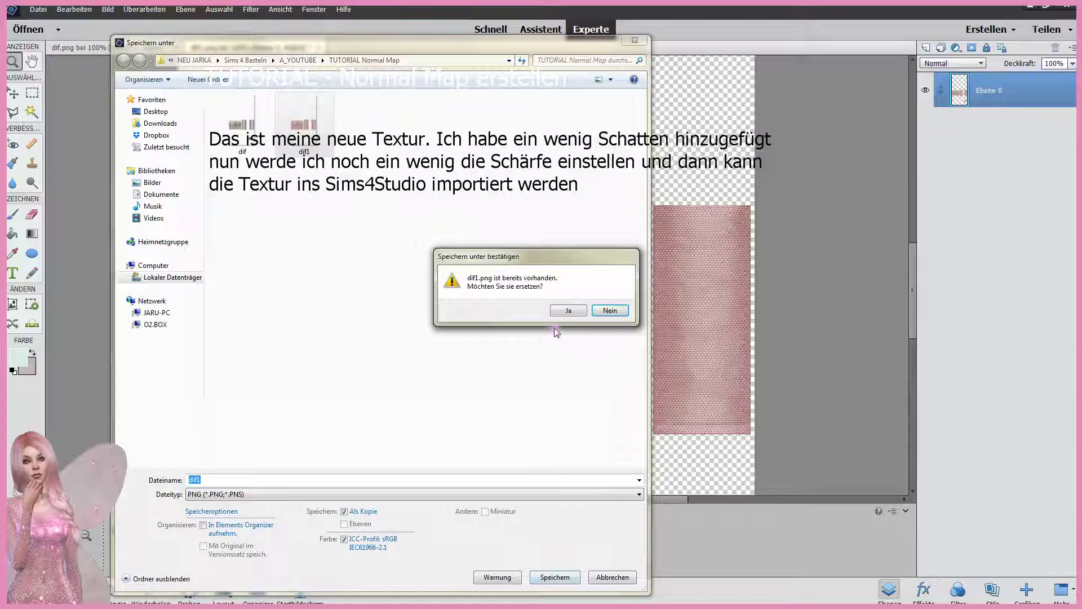
pyautogui.click(560, 310)
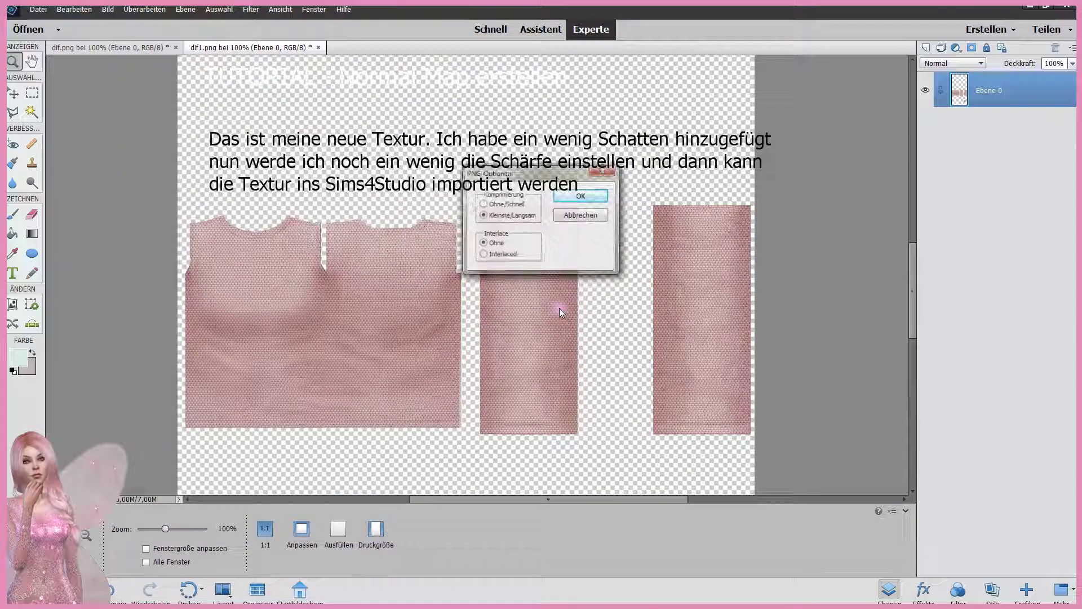
pyautogui.click(599, 195)
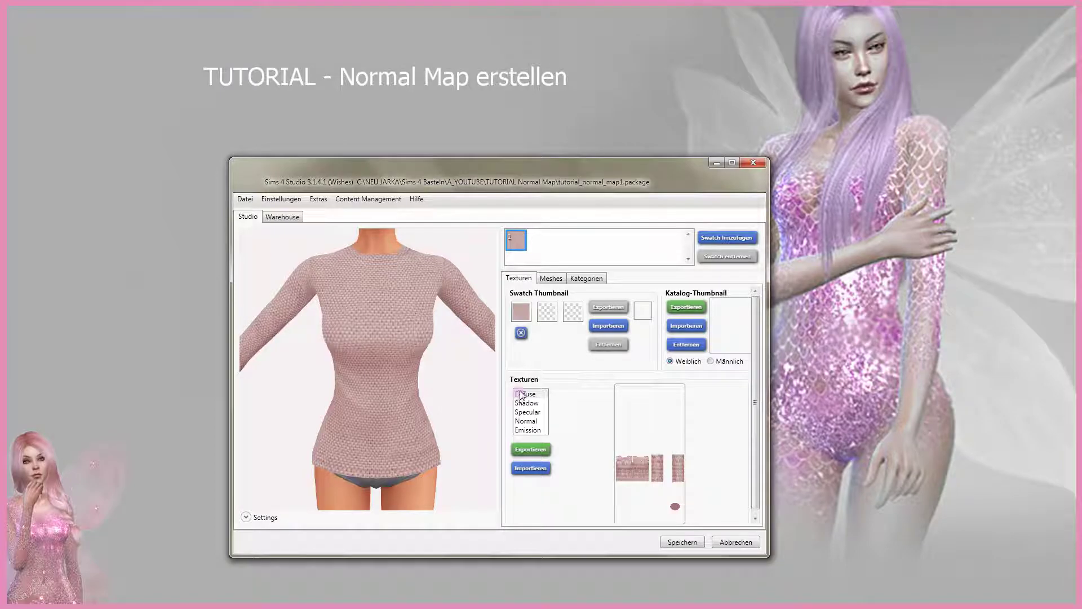
pyautogui.click(523, 393)
# Step: Preview the Shadow, Specular and Normal textures, revealing the plain grey normal map
pyautogui.click(527, 402)
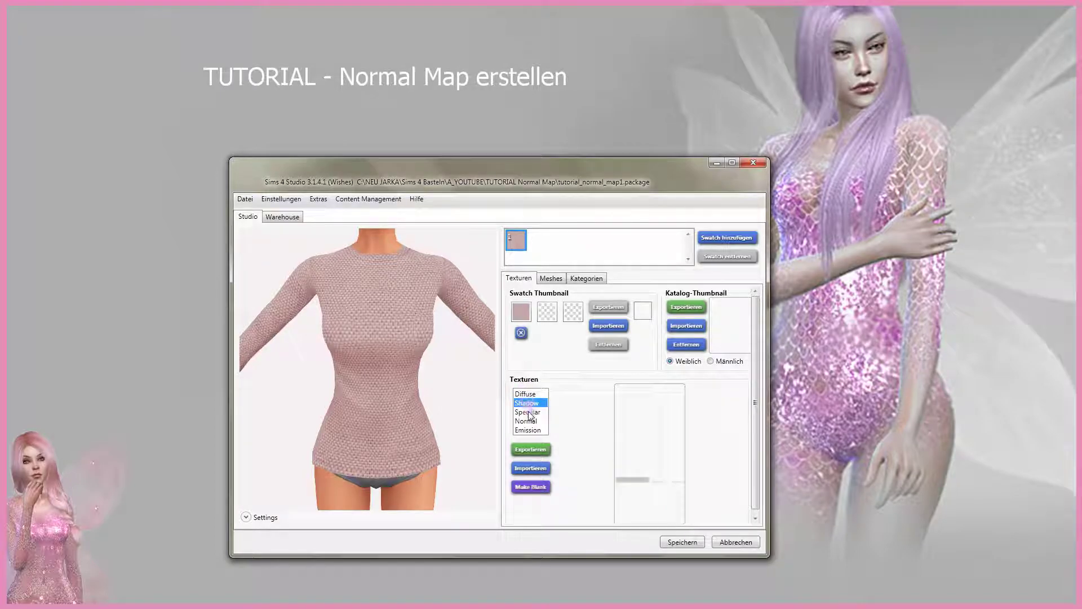
pyautogui.click(528, 412)
pyautogui.click(530, 423)
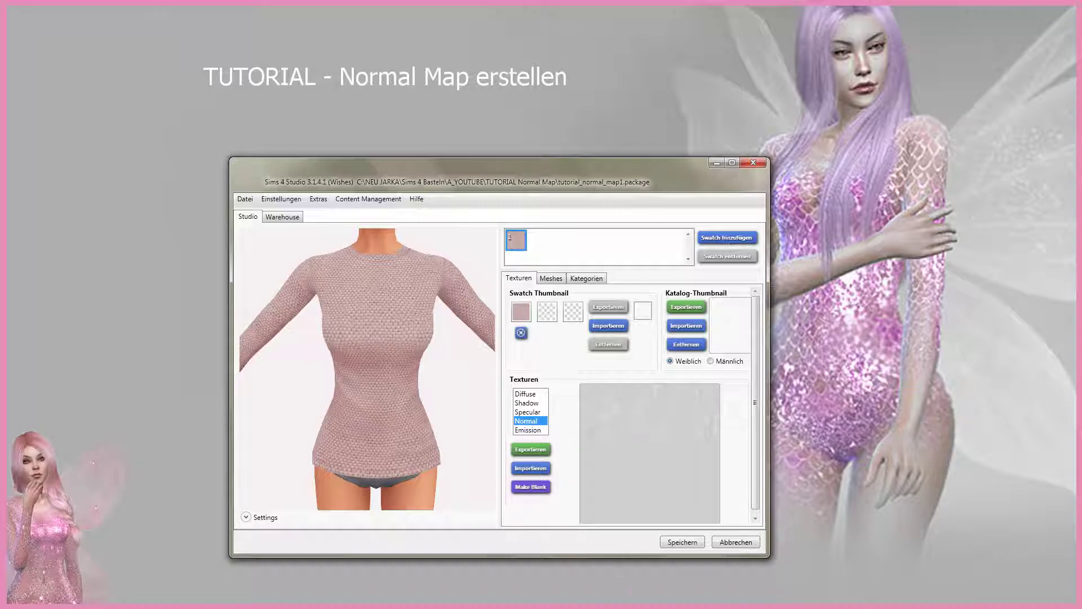
pyautogui.click(162, 431)
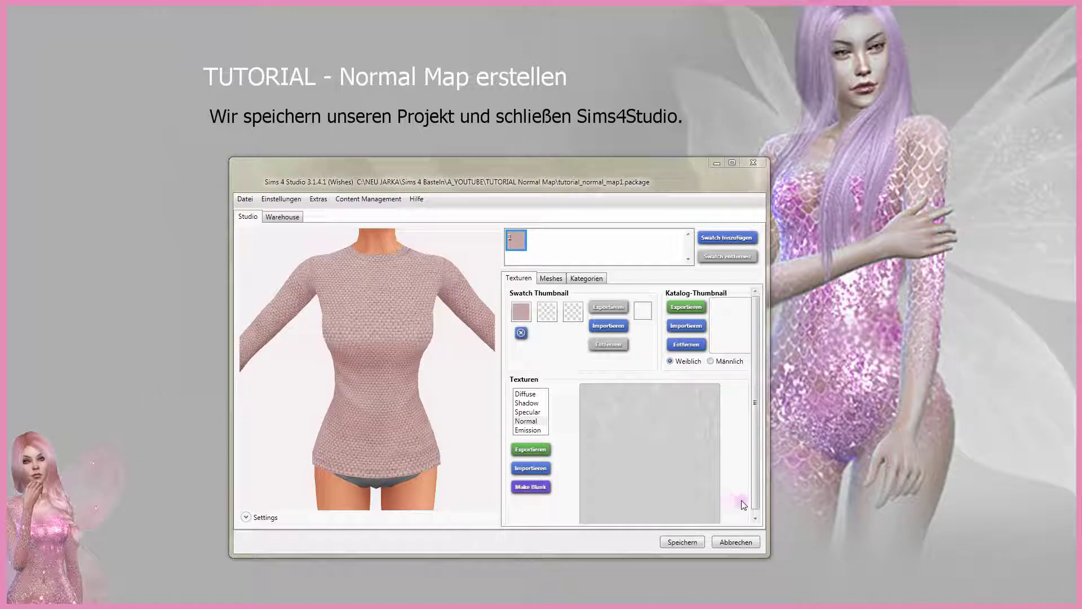
# Step: Save the Sims 4 Studio package, dismiss the confirmation, and close the program
pyautogui.click(691, 544)
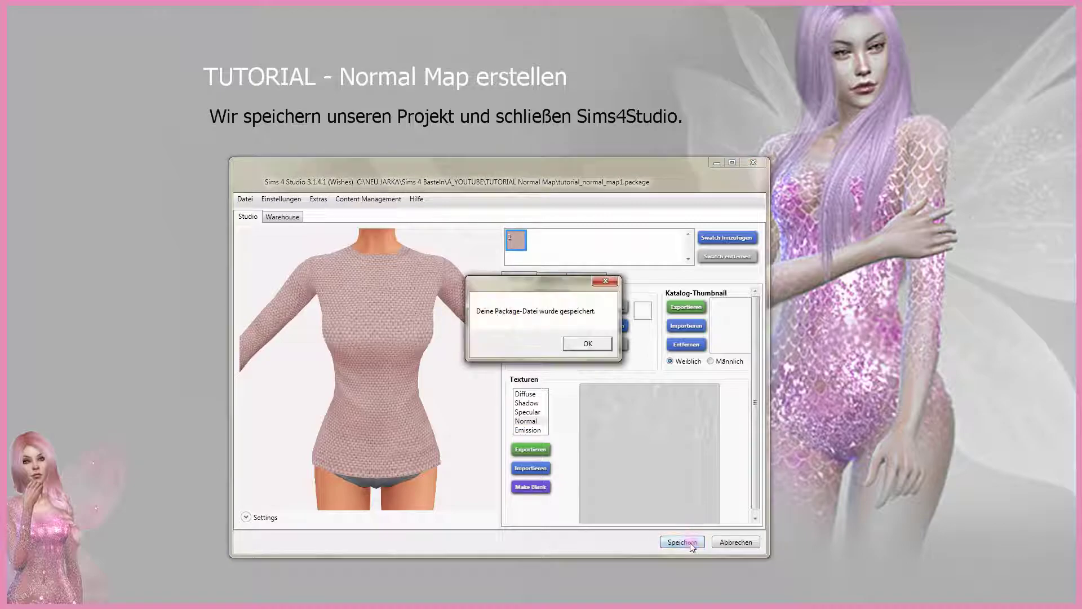
pyautogui.click(588, 344)
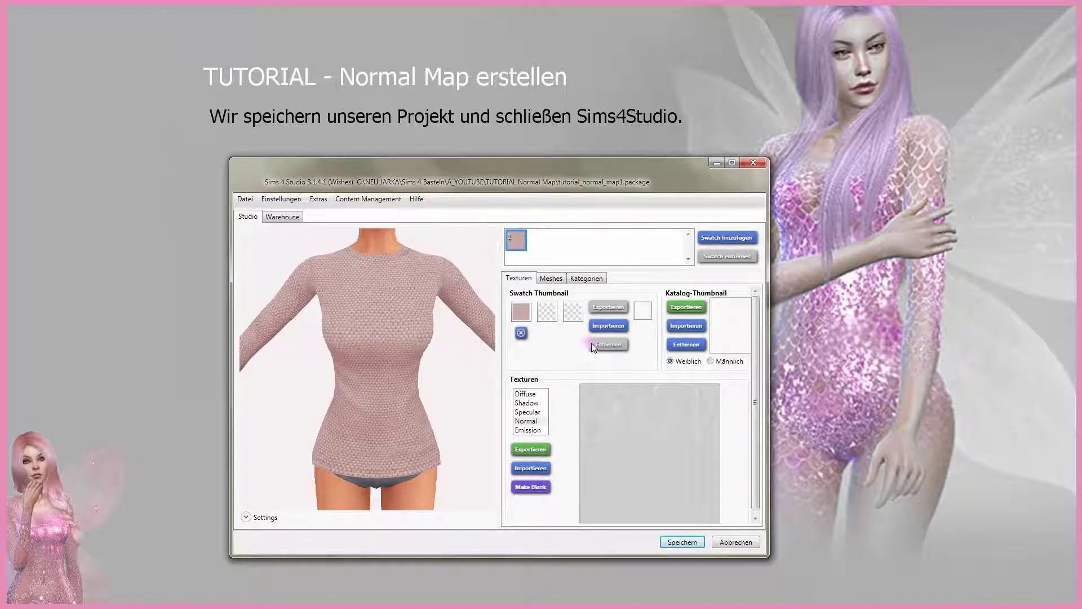
pyautogui.click(754, 162)
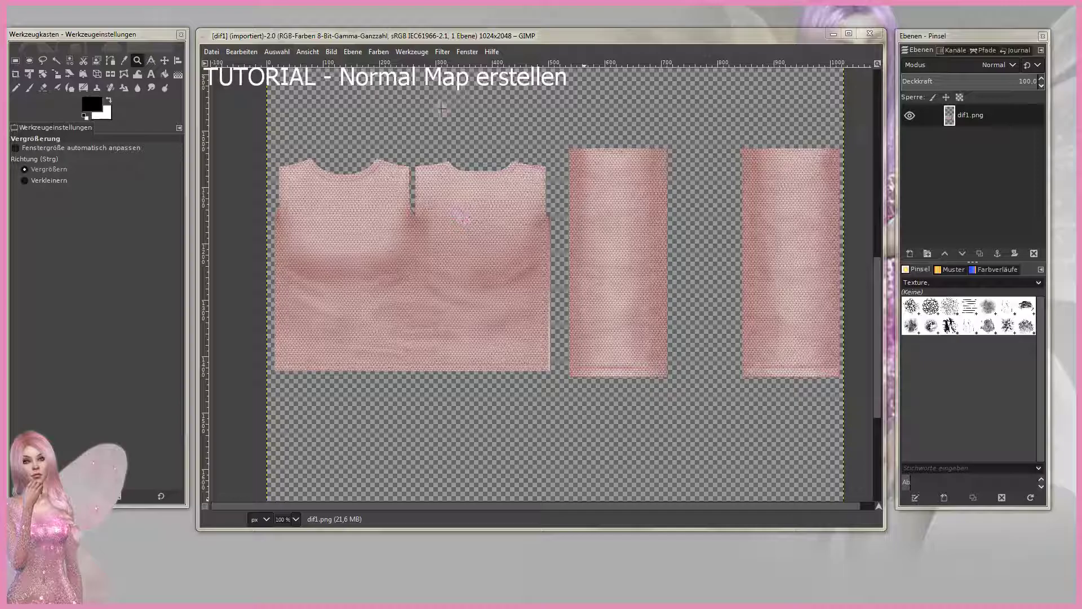
# Step: Generate a normal map from dif1.png with Invert Y, scale 3 and alpha Set to 1
pyautogui.click(440, 52)
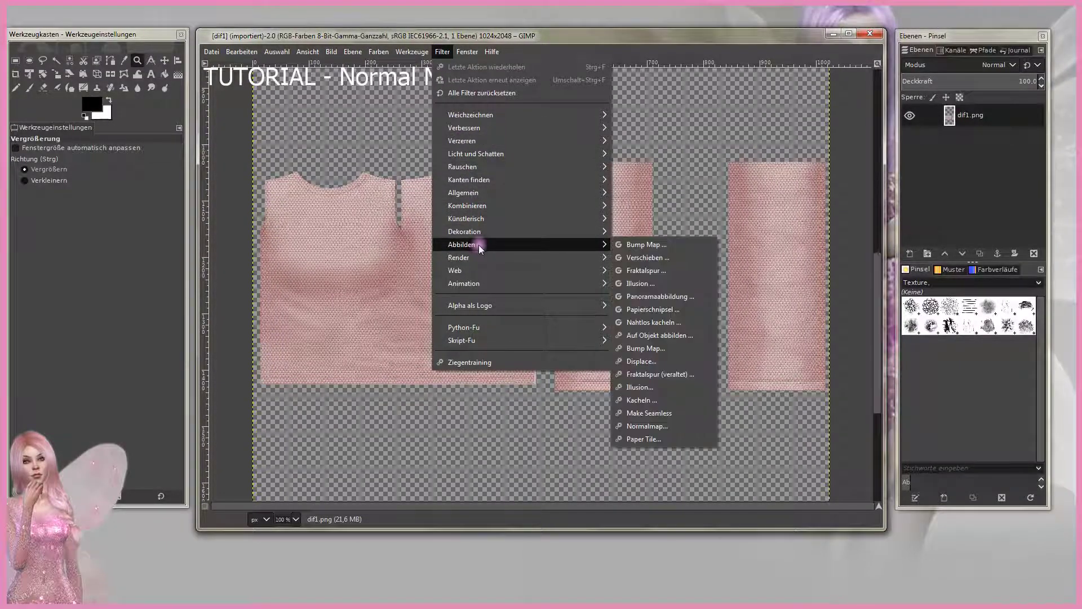
pyautogui.moveTo(473, 245)
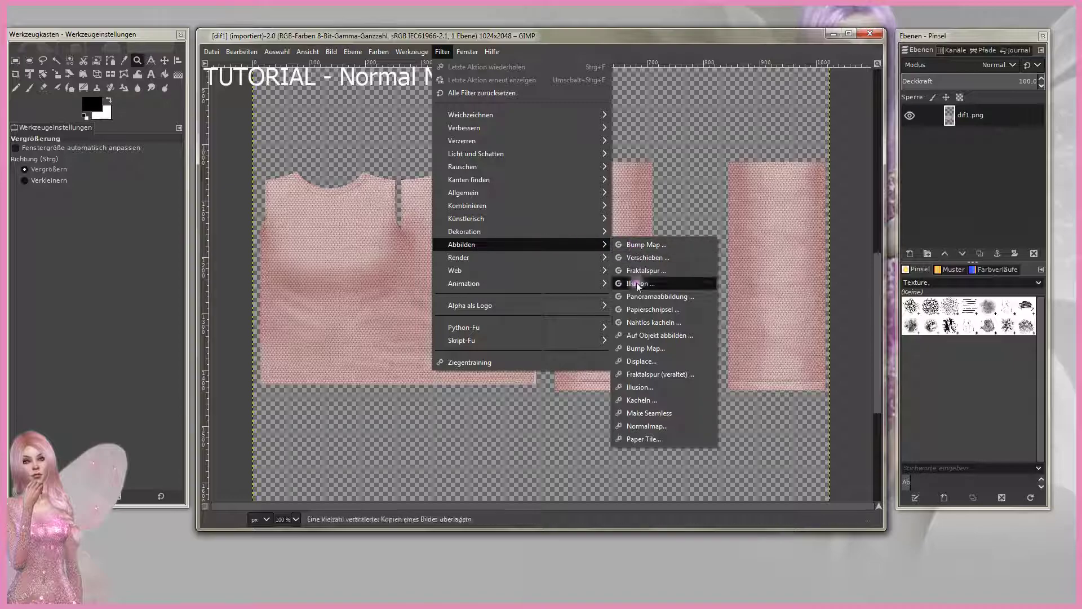
pyautogui.click(663, 425)
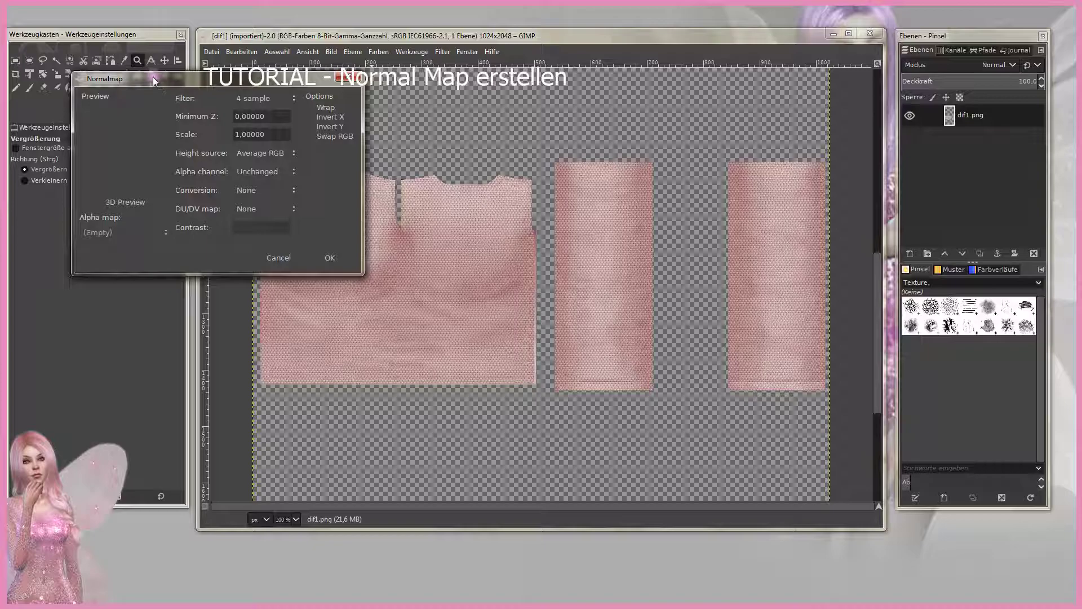
pyautogui.moveTo(161, 82); pyautogui.dragTo(304, 128)
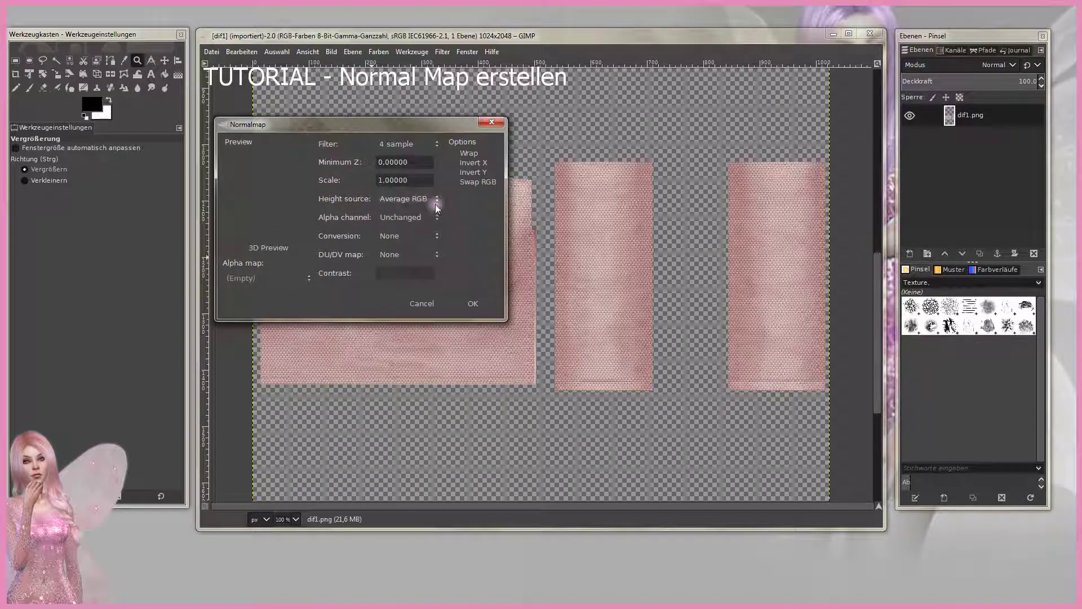
pyautogui.click(476, 173)
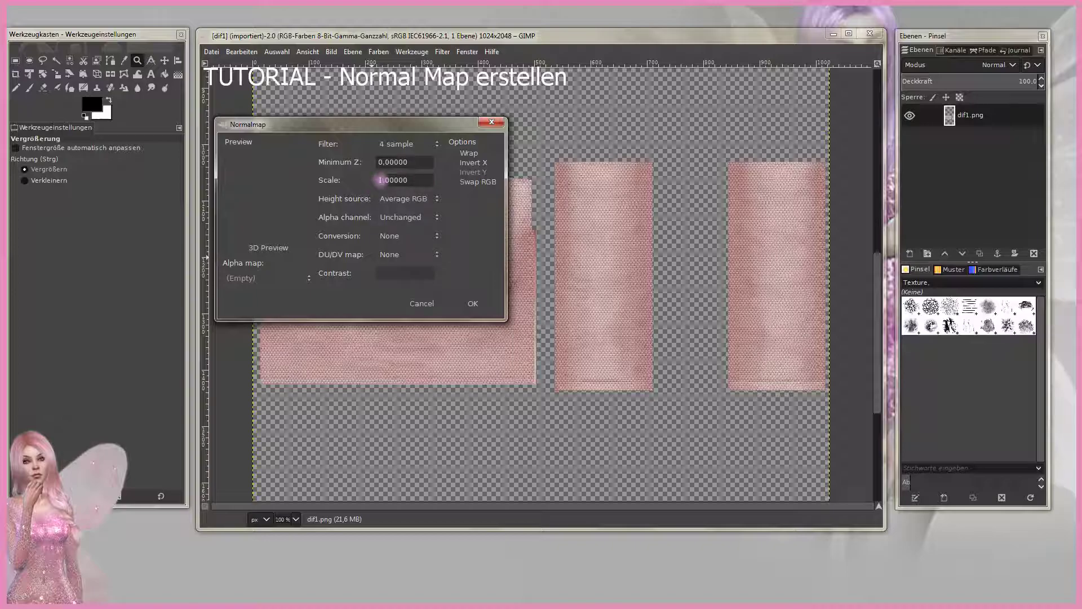
pyautogui.moveTo(381, 180); pyautogui.dragTo(371, 188)
pyautogui.click(393, 218)
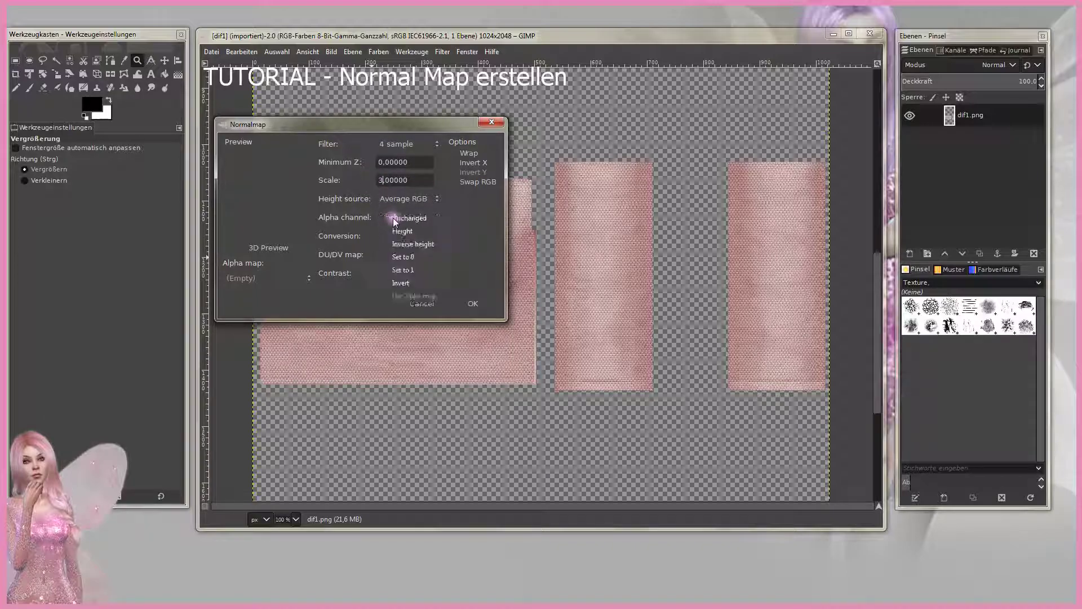
pyautogui.click(413, 270)
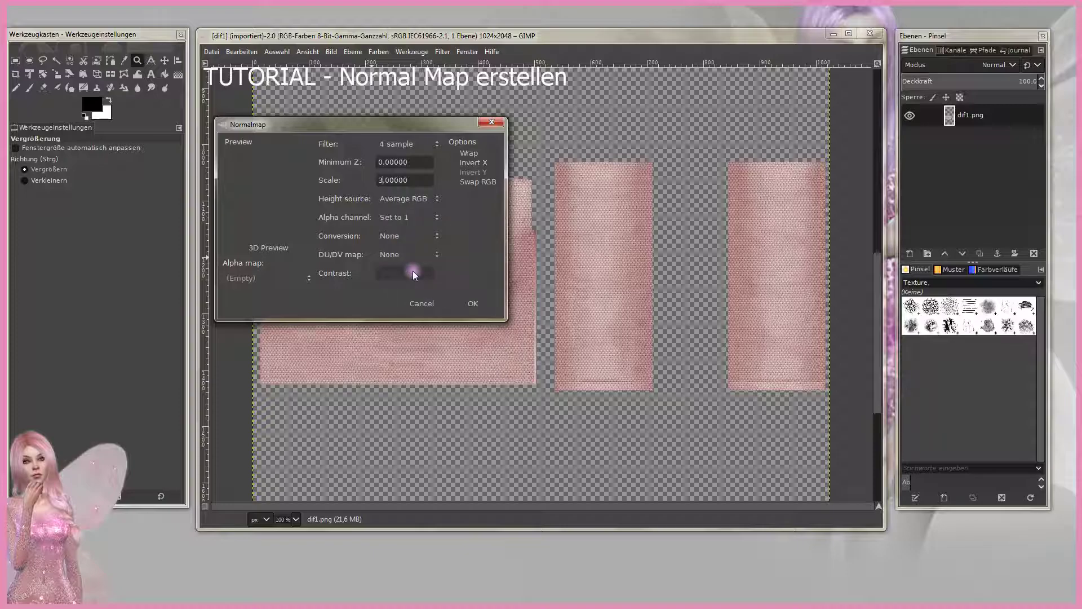
pyautogui.click(473, 304)
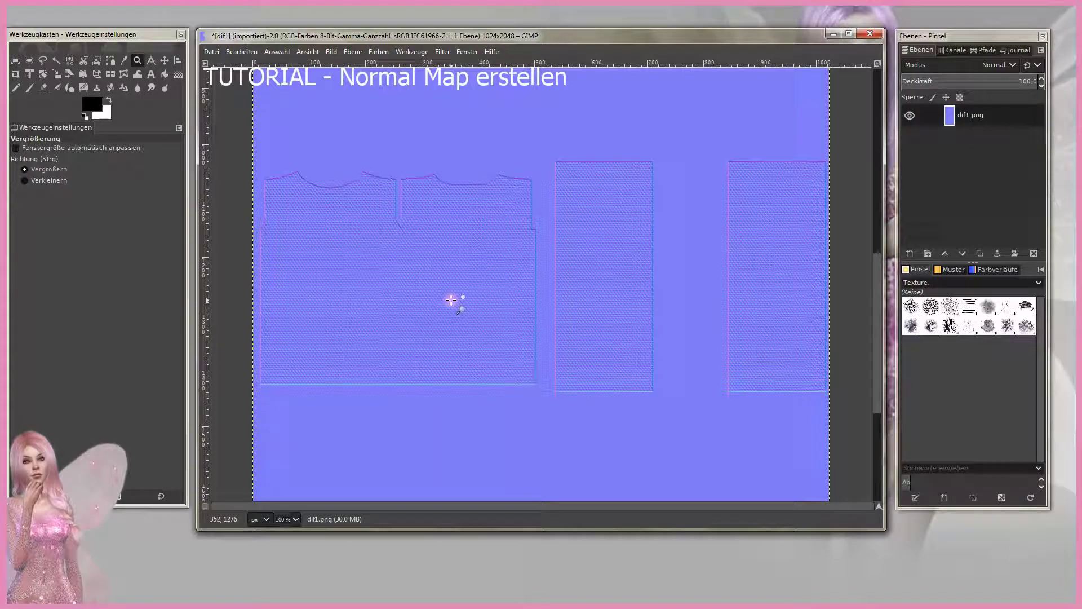
# Step: Zoom the normal map to 150% and browse the Farben > Komponenten commands
pyautogui.click(451, 300)
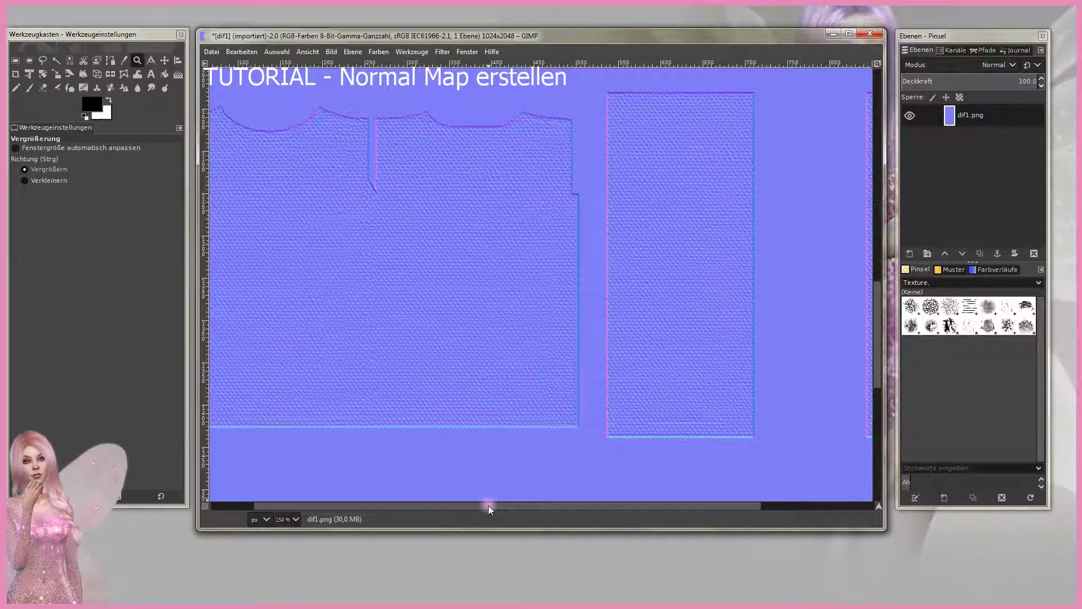
pyautogui.moveTo(488, 505); pyautogui.dragTo(440, 508)
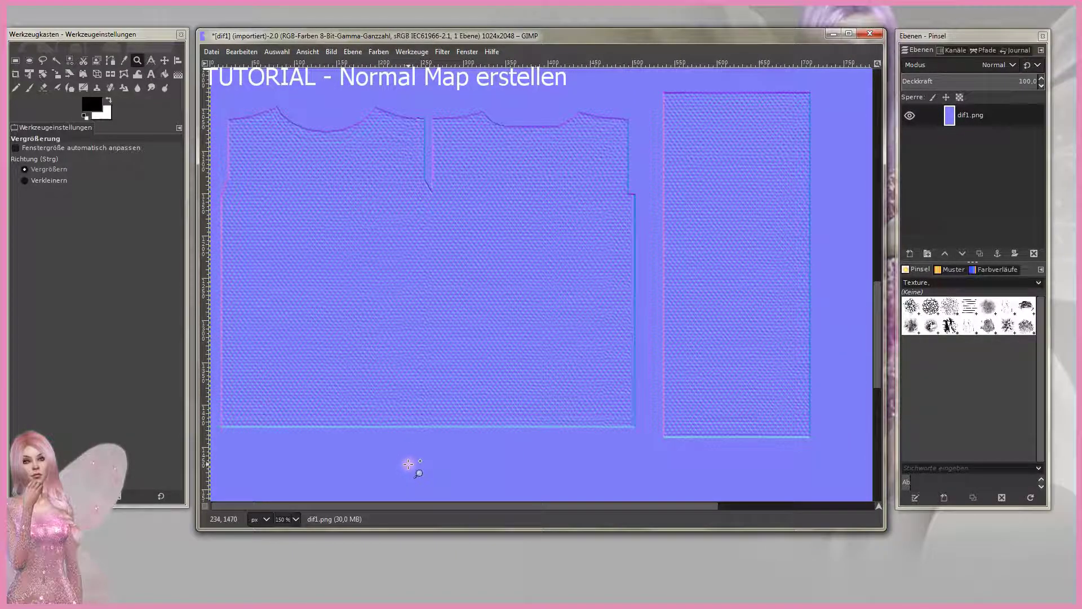
pyautogui.click(411, 52)
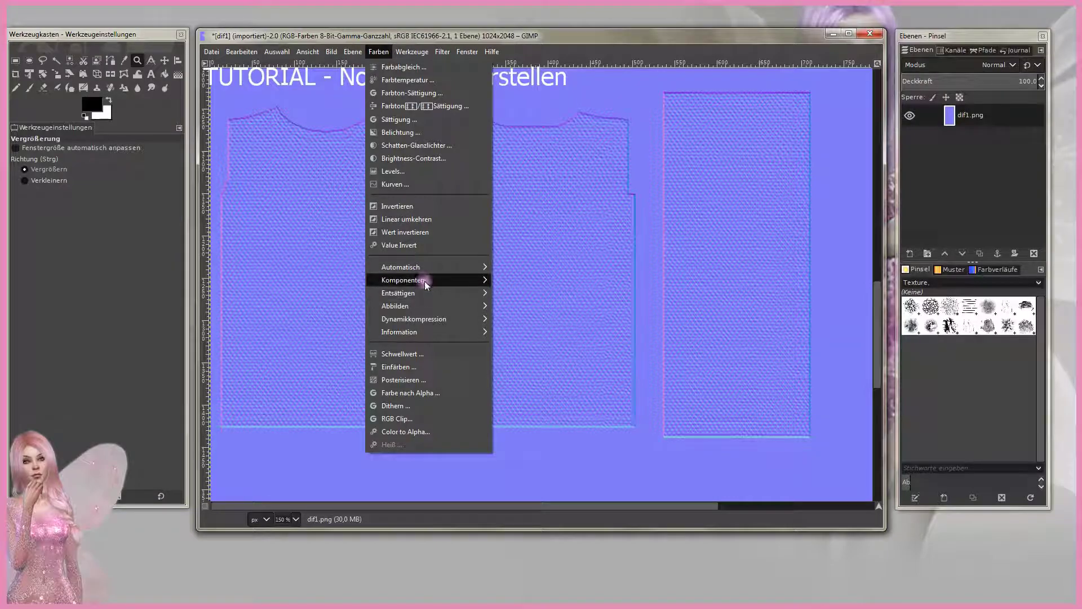
pyautogui.moveTo(404, 280)
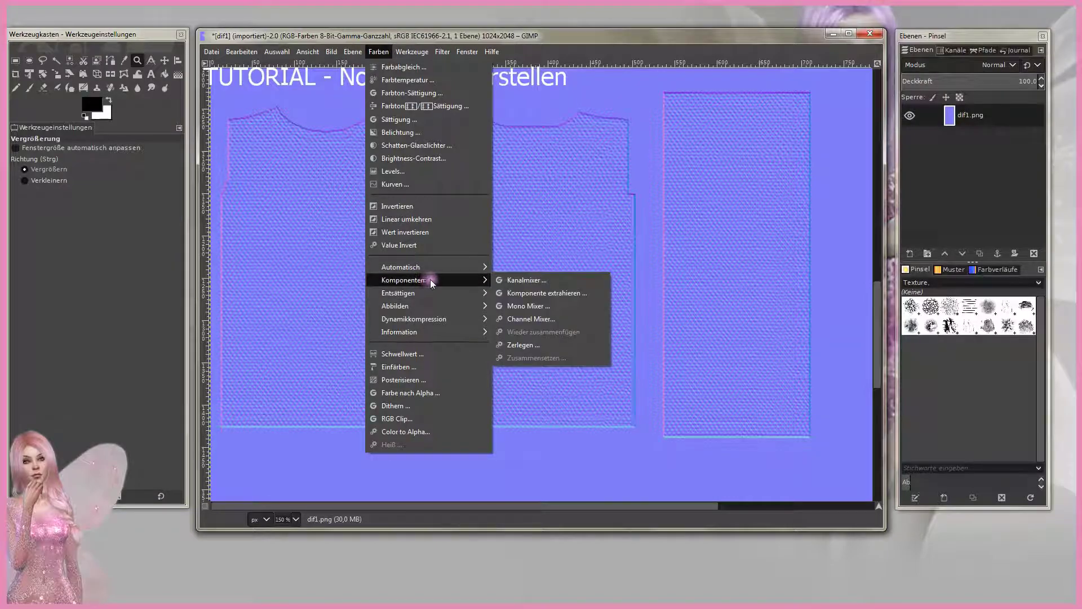
# Step: Decompose the normal map into RGBA channel layers (Rot, Grün, Blau, Alpha)
pyautogui.click(524, 342)
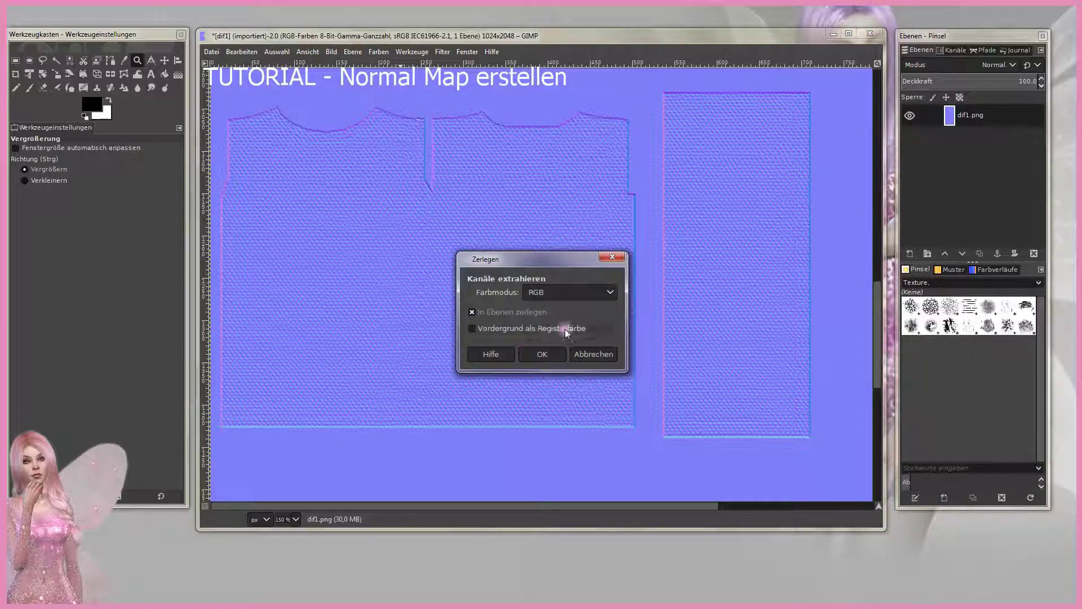
pyautogui.click(608, 293)
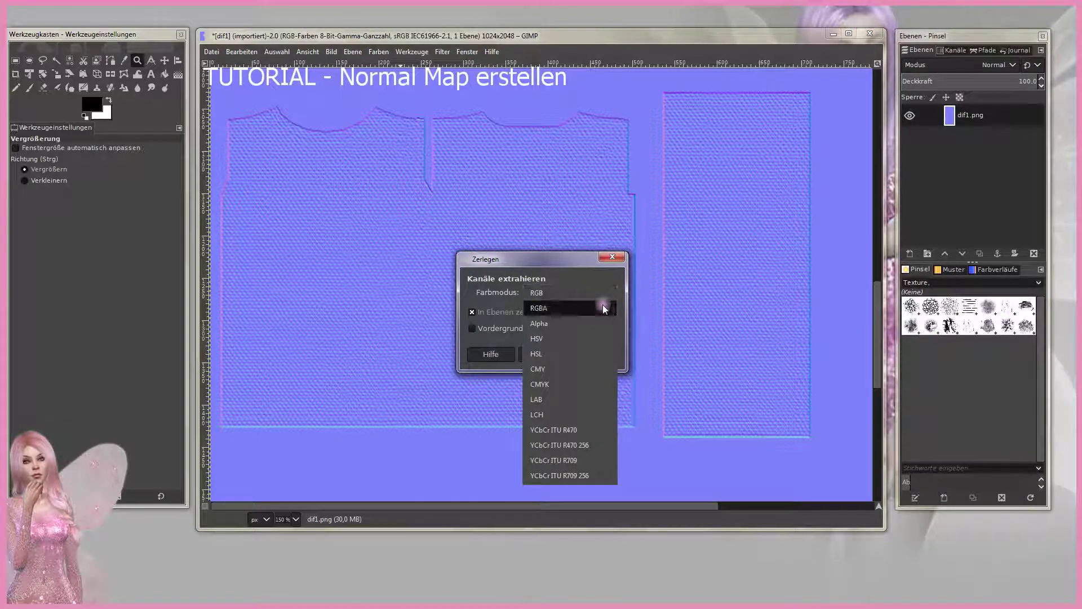
pyautogui.click(602, 311)
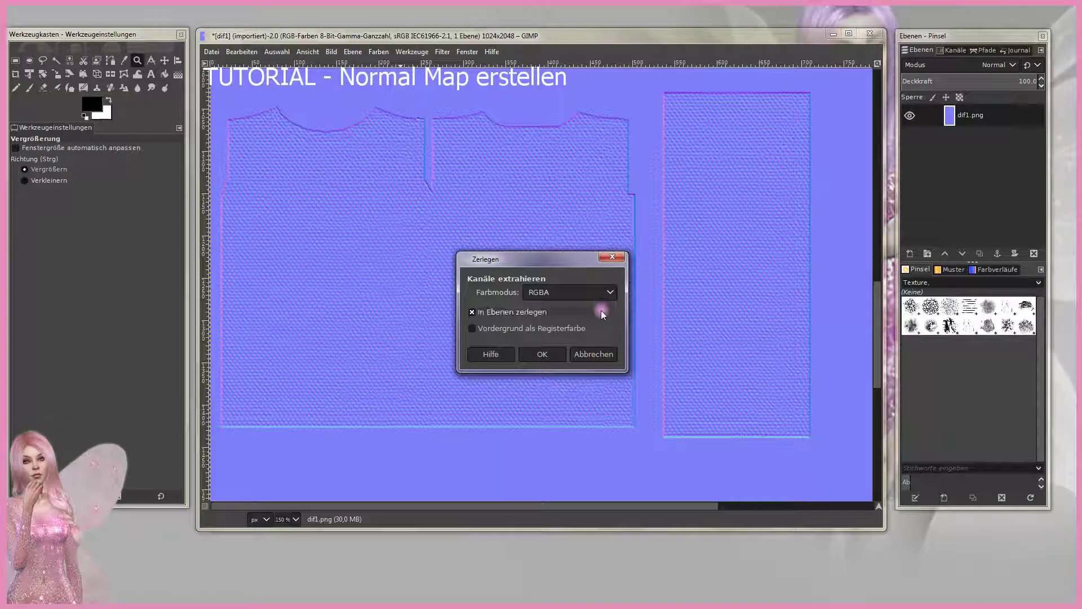
pyautogui.click(557, 354)
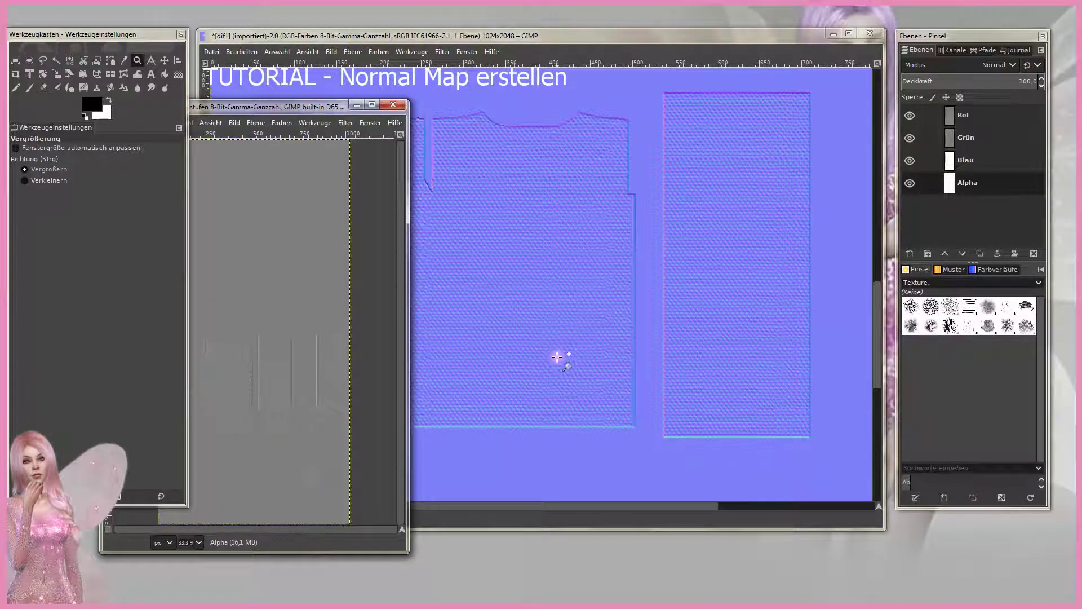
# Step: Reposition the new channel image window and close the original normal map
pyautogui.moveTo(297, 109); pyautogui.dragTo(522, 73)
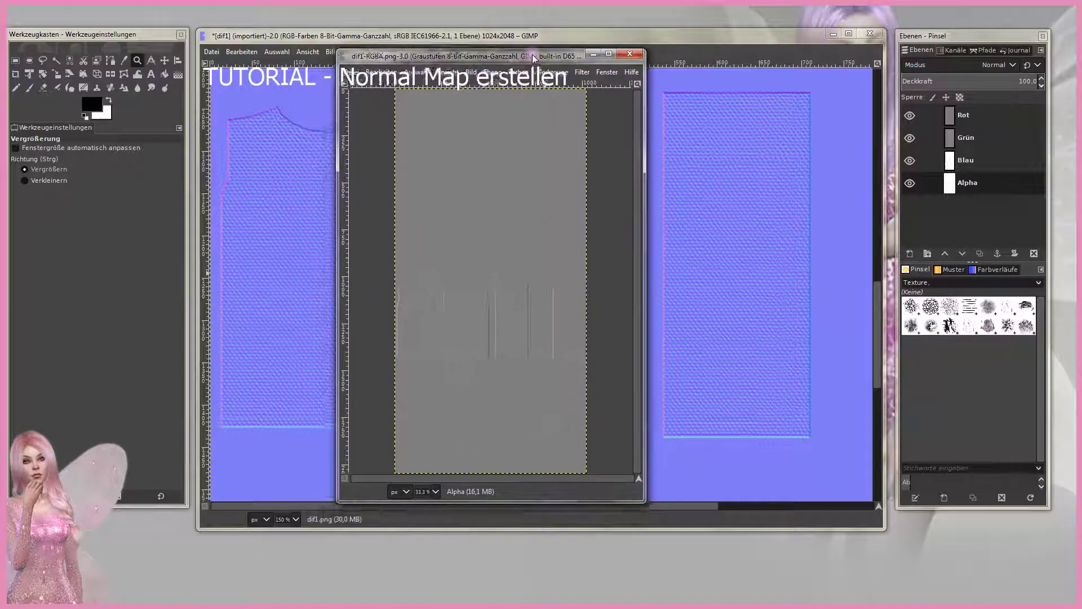
pyautogui.moveTo(521, 74); pyautogui.dragTo(542, 38)
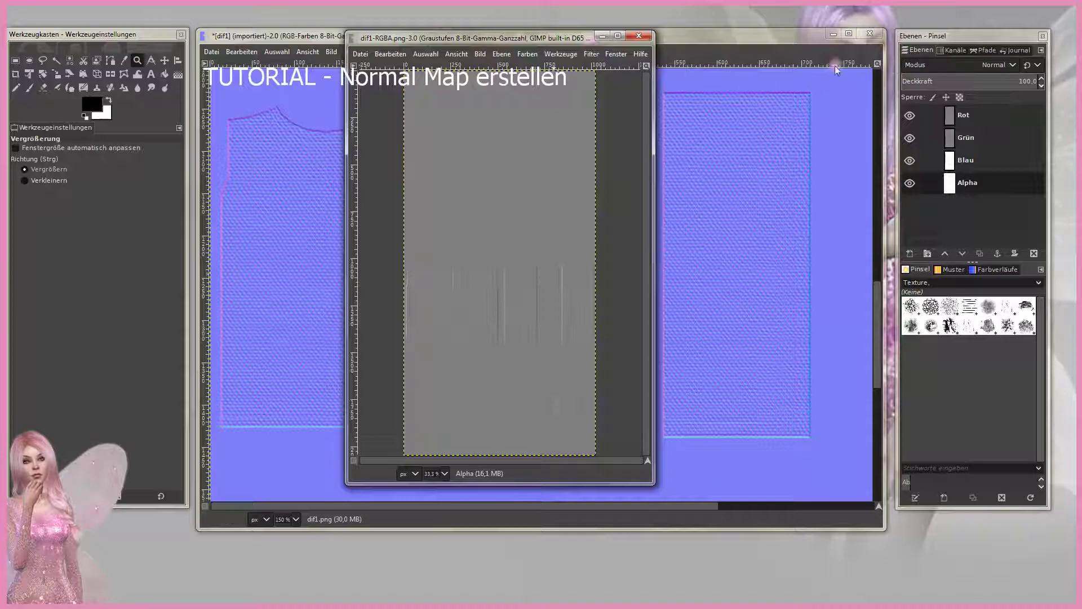
pyautogui.click(871, 35)
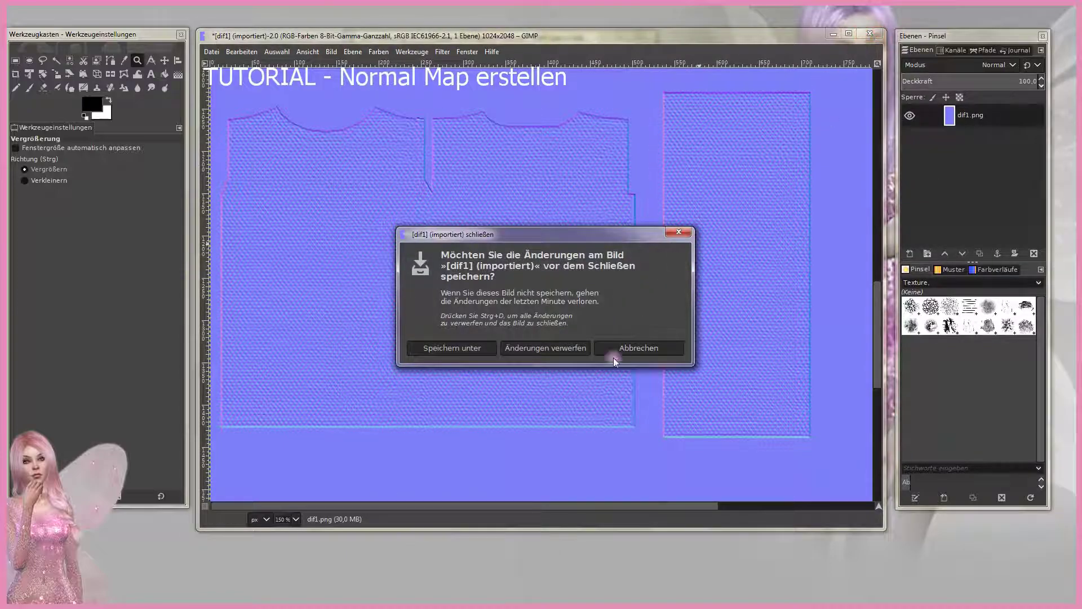
# Step: Discard changes to the original, zoom the channel image to 50%, and rearrange the layers panel
pyautogui.click(570, 347)
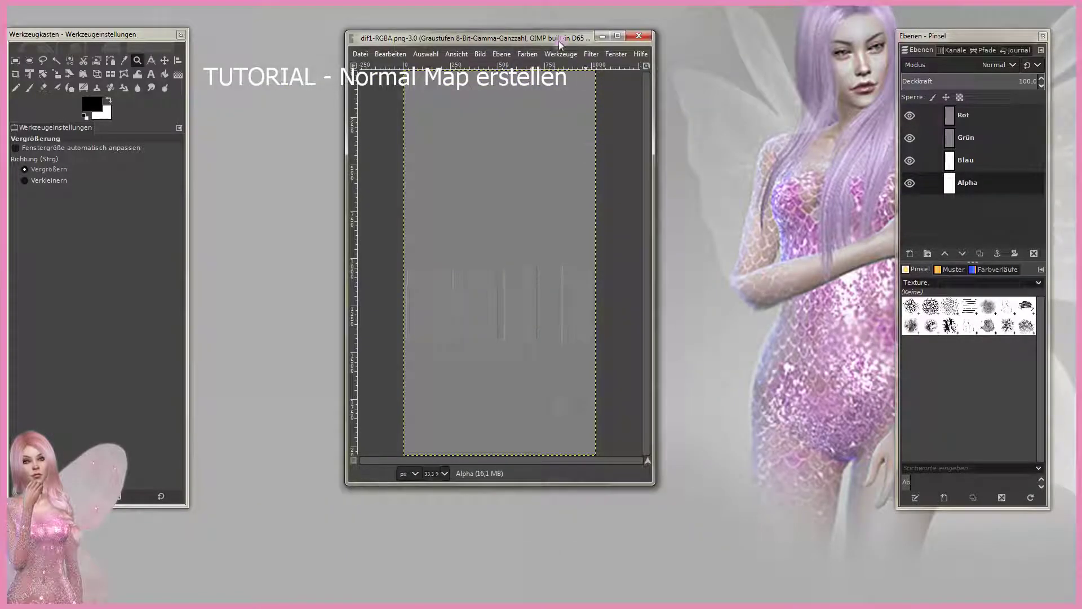
pyautogui.moveTo(559, 42); pyautogui.dragTo(556, 55)
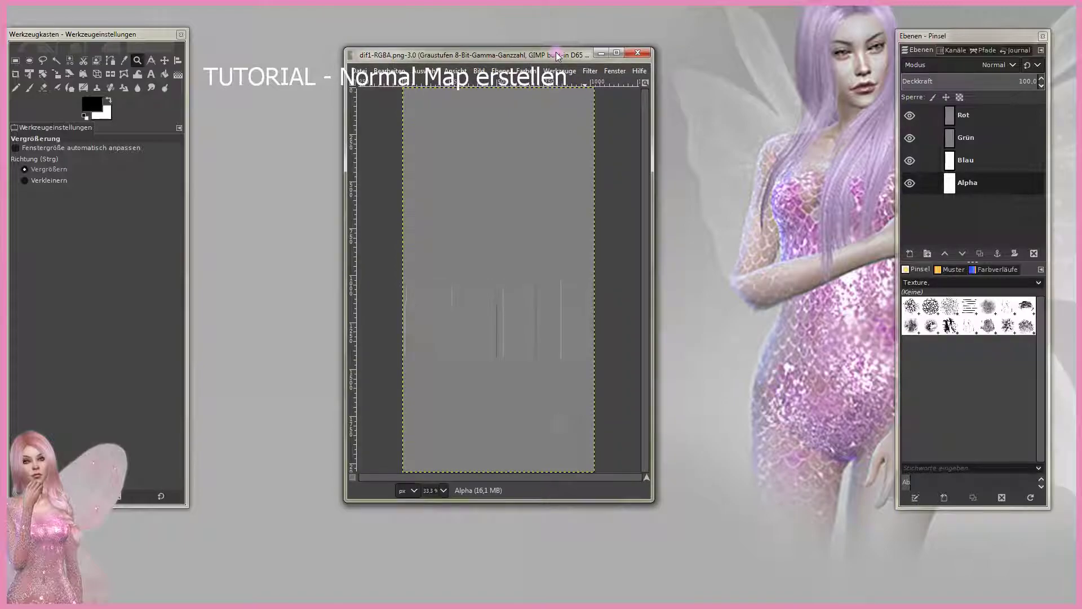
pyautogui.click(493, 352)
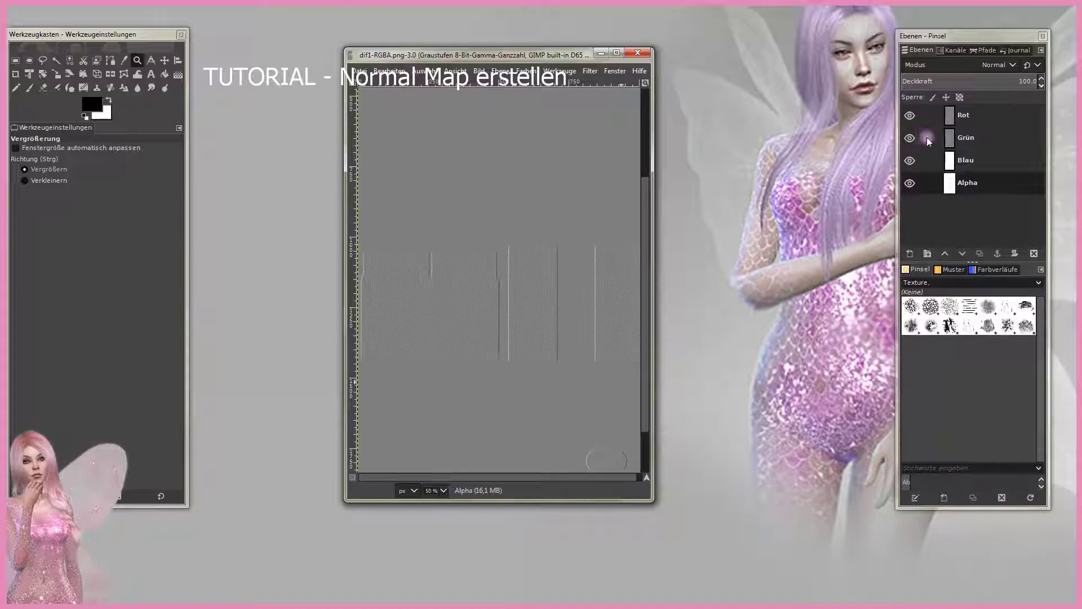
pyautogui.moveTo(925, 35); pyautogui.dragTo(704, 50)
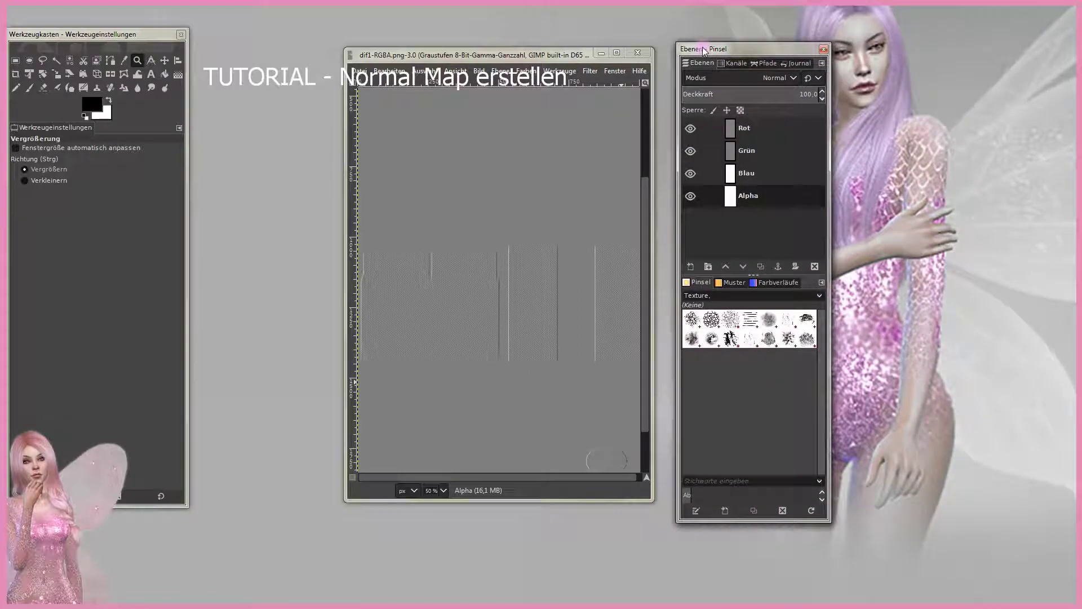
# Step: Copy the Rot layer's content into the Alpha layer and anchor it
pyautogui.moveTo(576, 57); pyautogui.dragTo(572, 105)
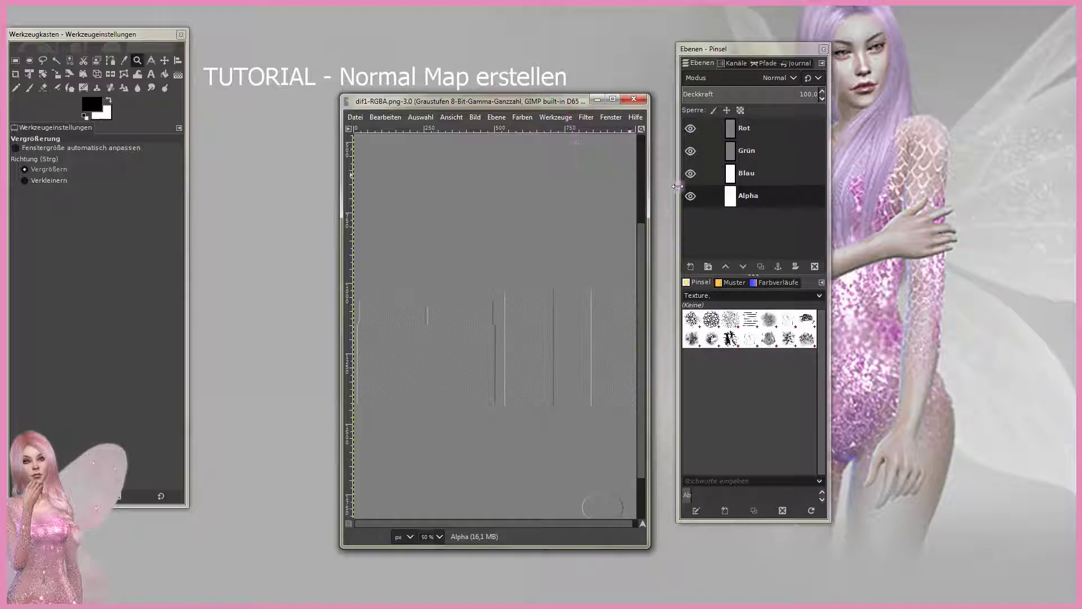
pyautogui.click(742, 131)
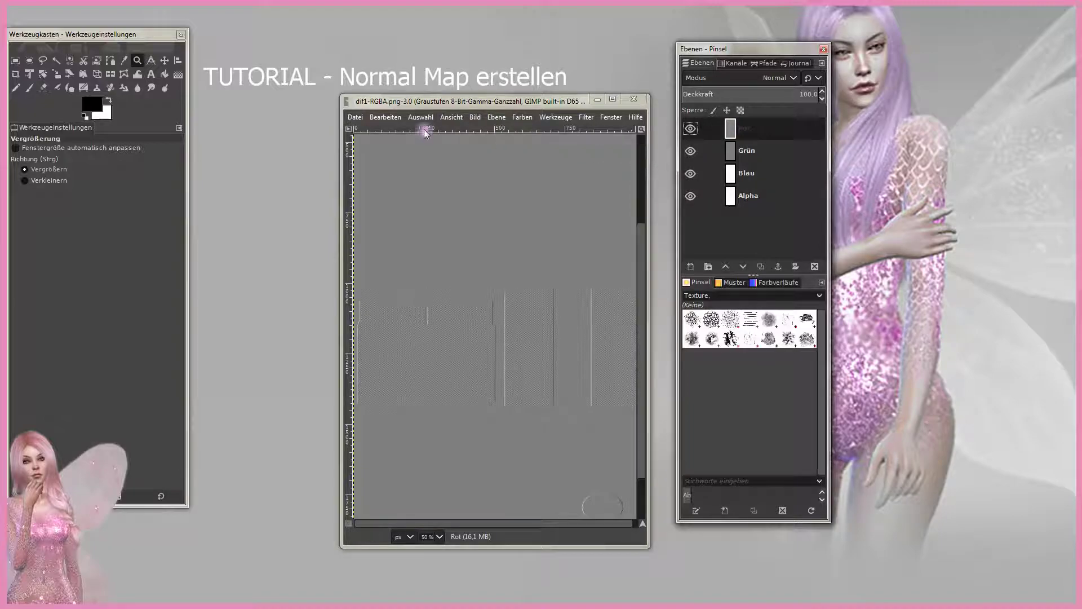
pyautogui.click(386, 117)
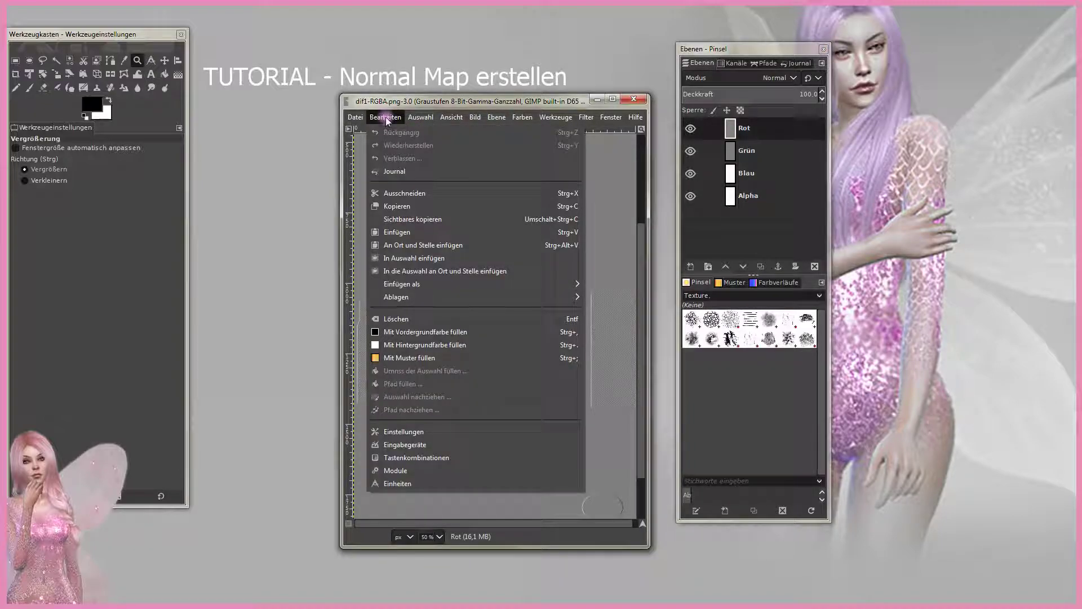
pyautogui.click(401, 205)
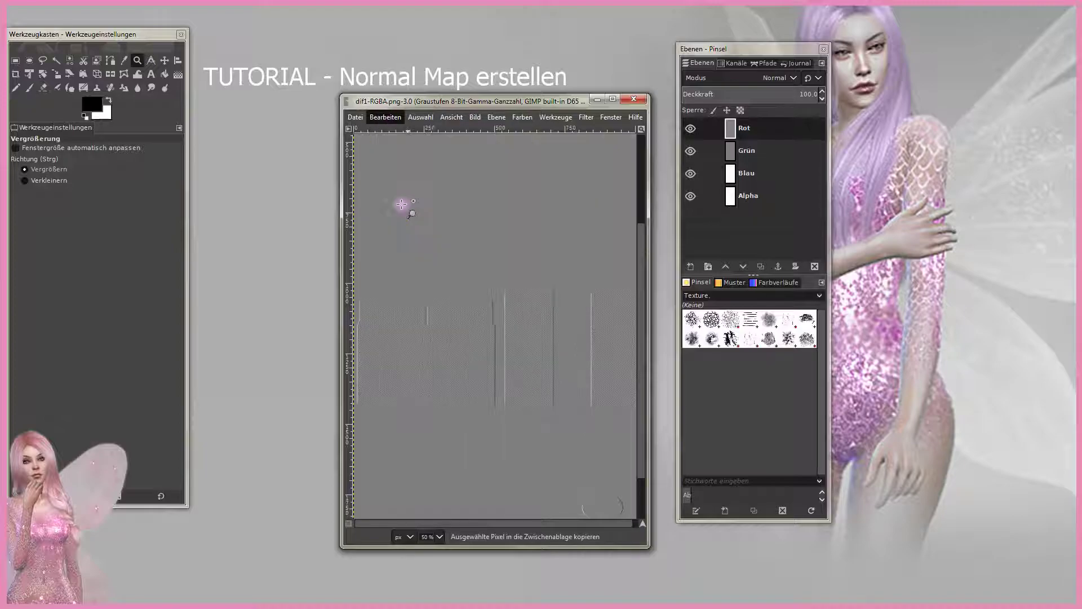
pyautogui.click(756, 196)
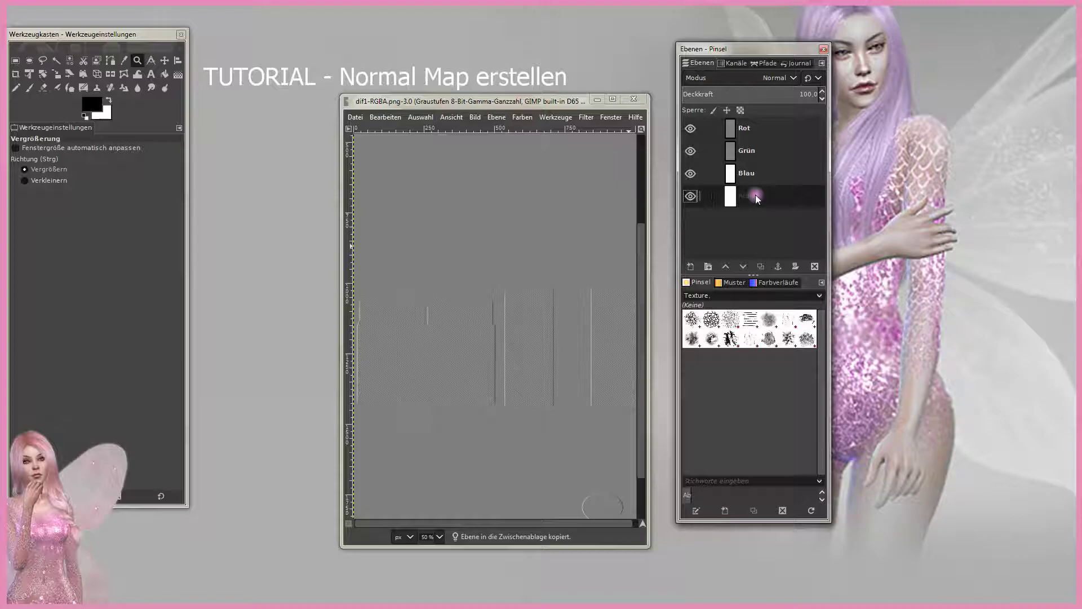
pyautogui.click(391, 116)
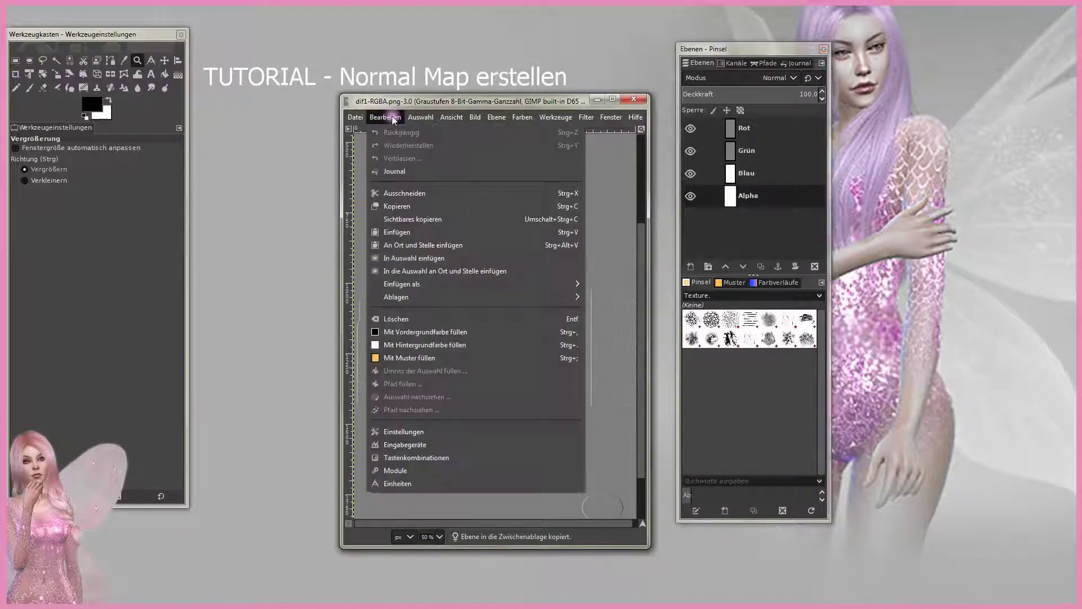
pyautogui.click(410, 231)
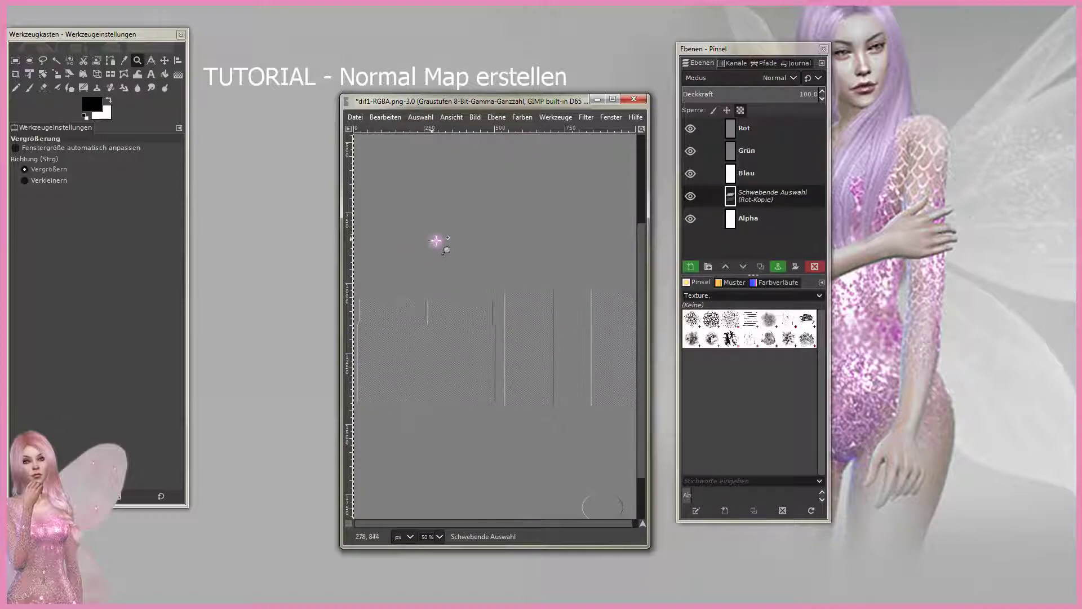
pyautogui.click(779, 269)
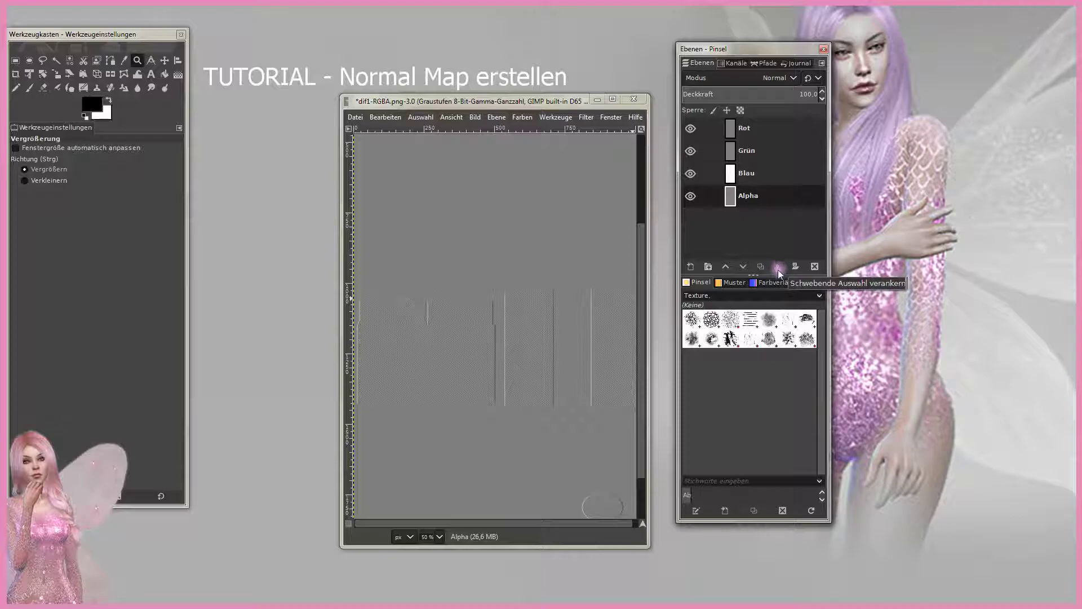
# Step: Copy the Grün layer's content, then paste and anchor it onto the Rot layer
pyautogui.click(754, 151)
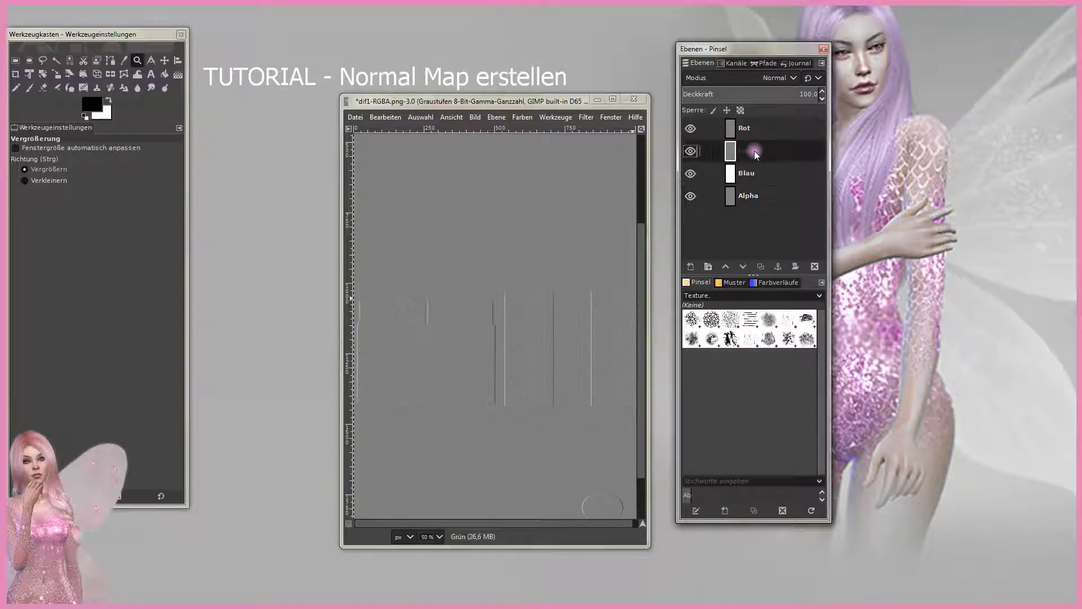
pyautogui.click(386, 117)
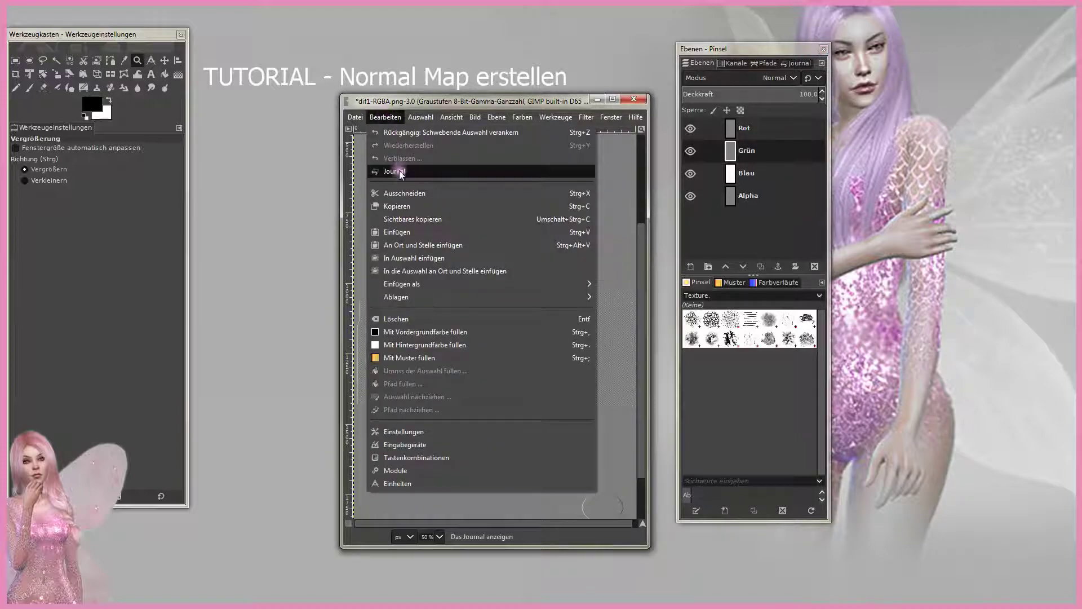
pyautogui.click(407, 208)
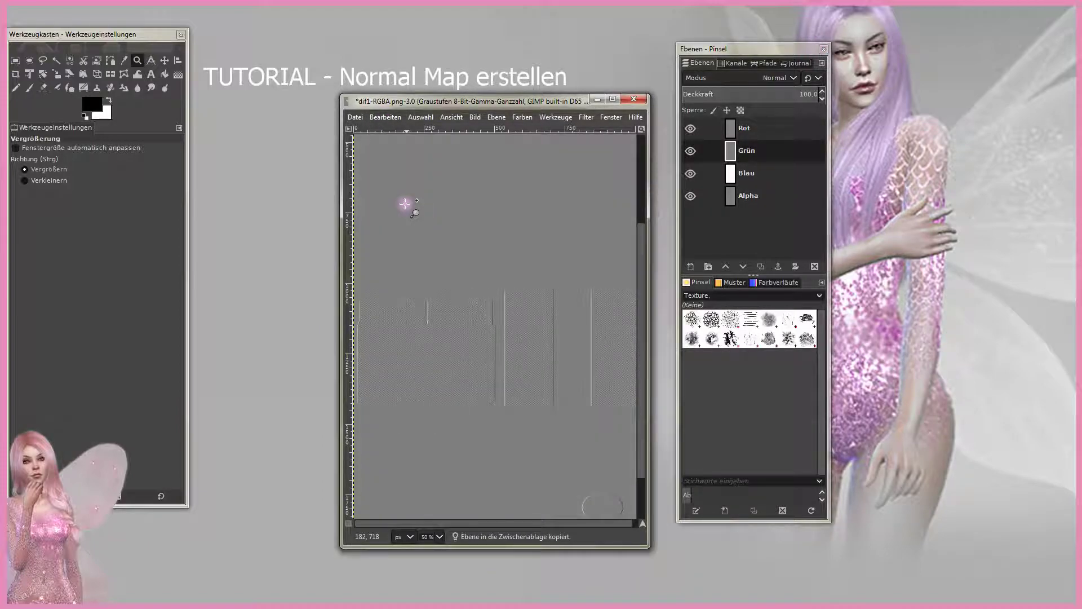
pyautogui.click(763, 129)
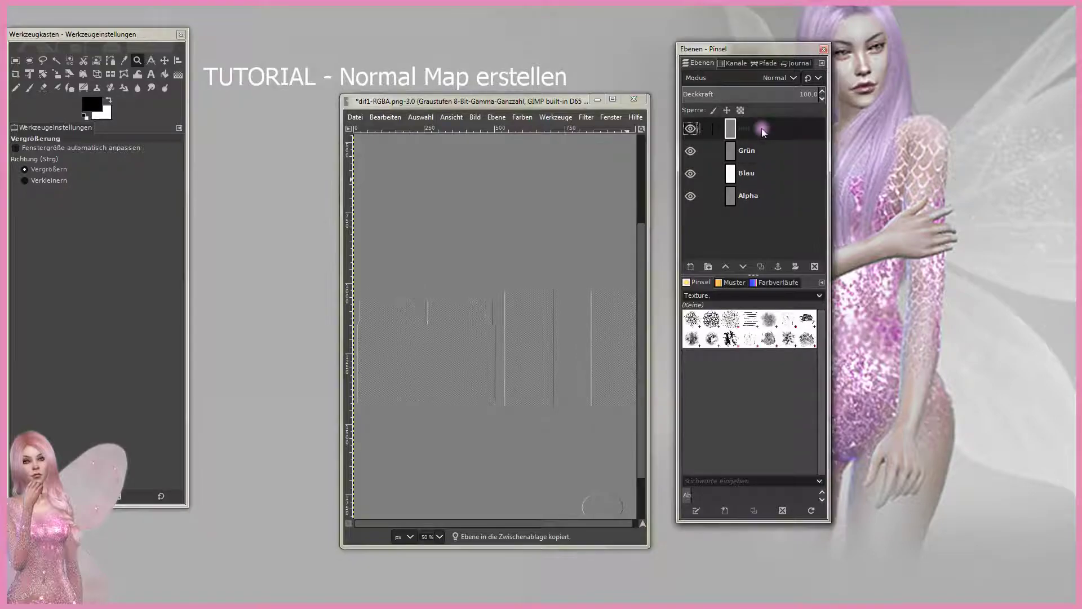
pyautogui.click(386, 117)
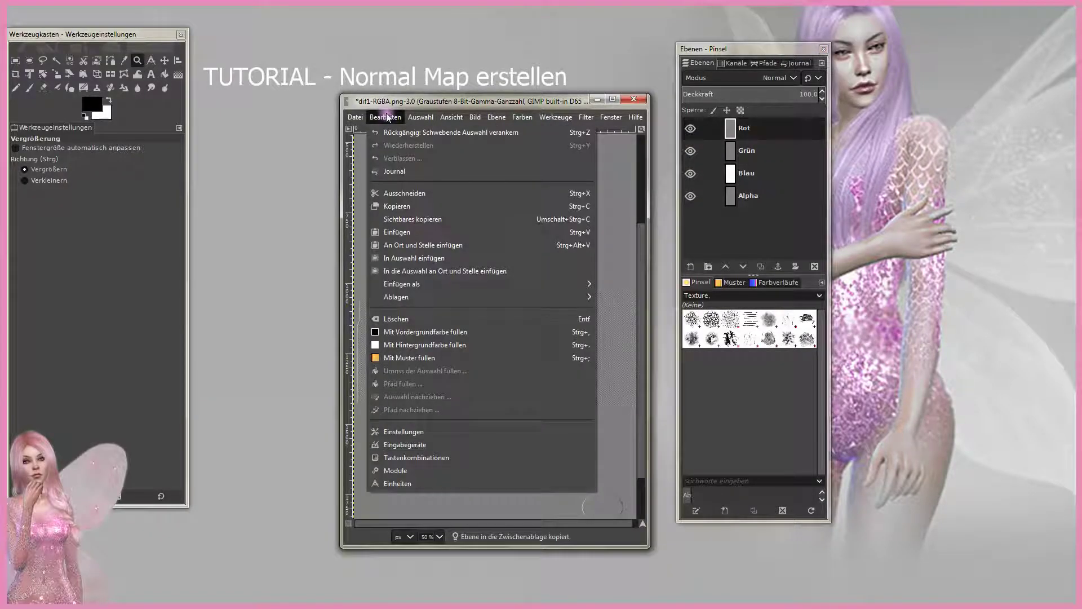
pyautogui.click(415, 229)
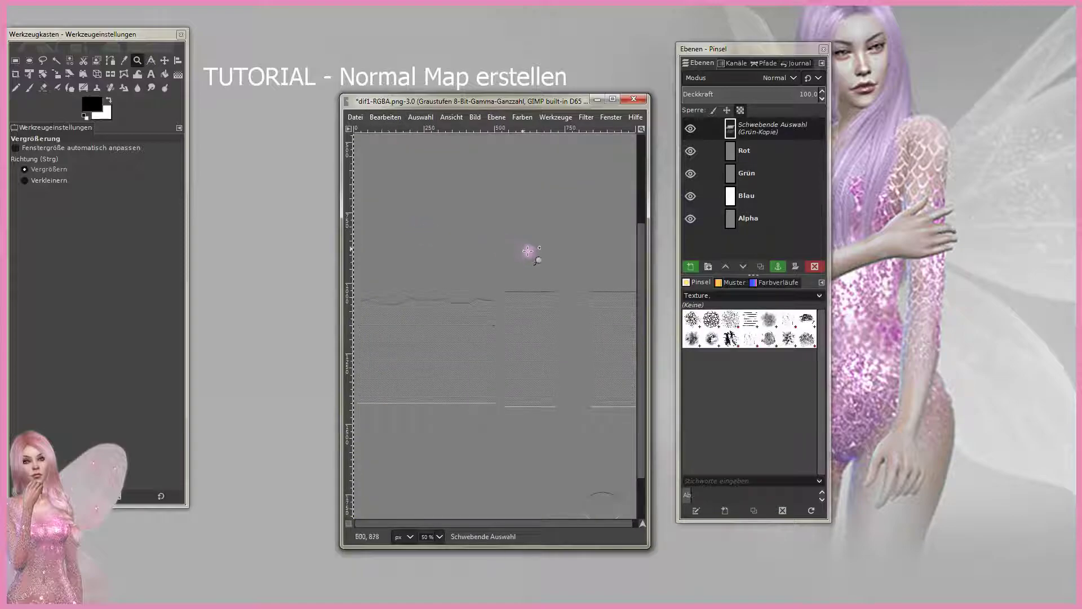
pyautogui.click(777, 267)
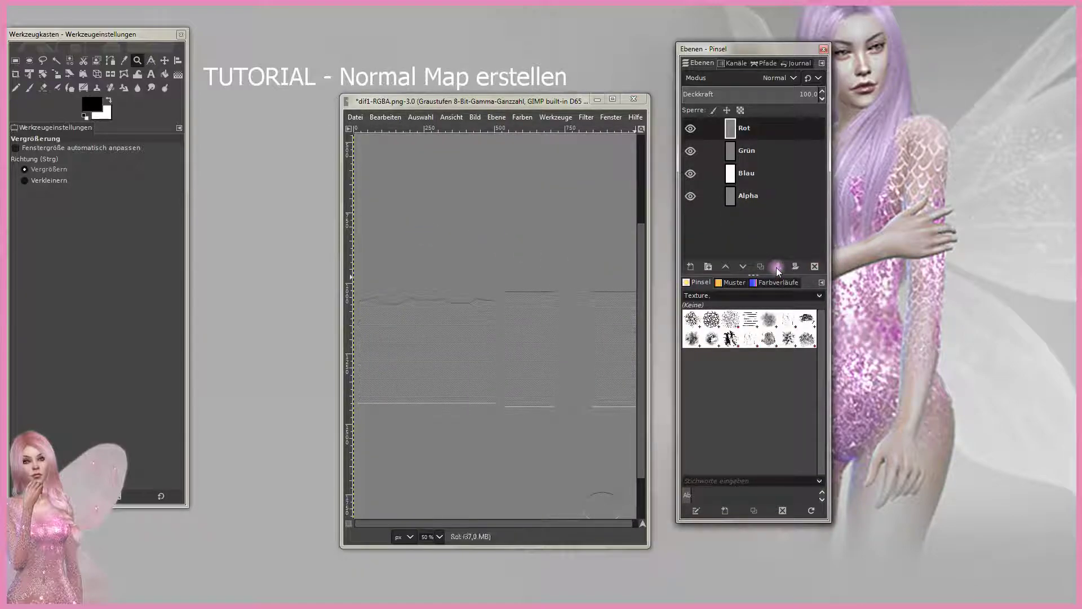
# Step: Copy Grün again, then paste and anchor the floating selection into the Blau layer
pyautogui.click(754, 151)
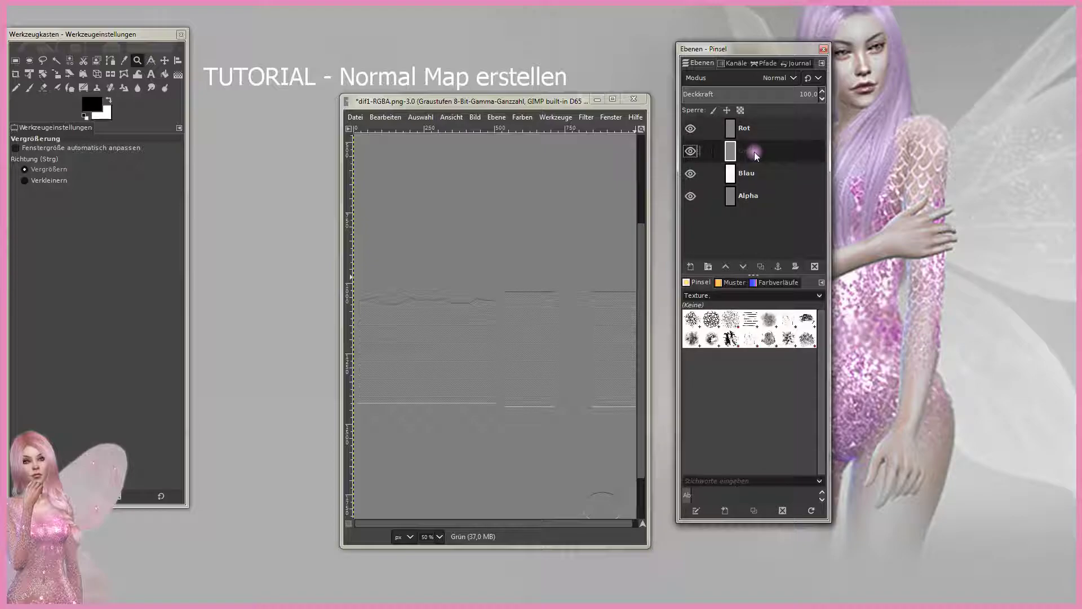
pyautogui.click(385, 119)
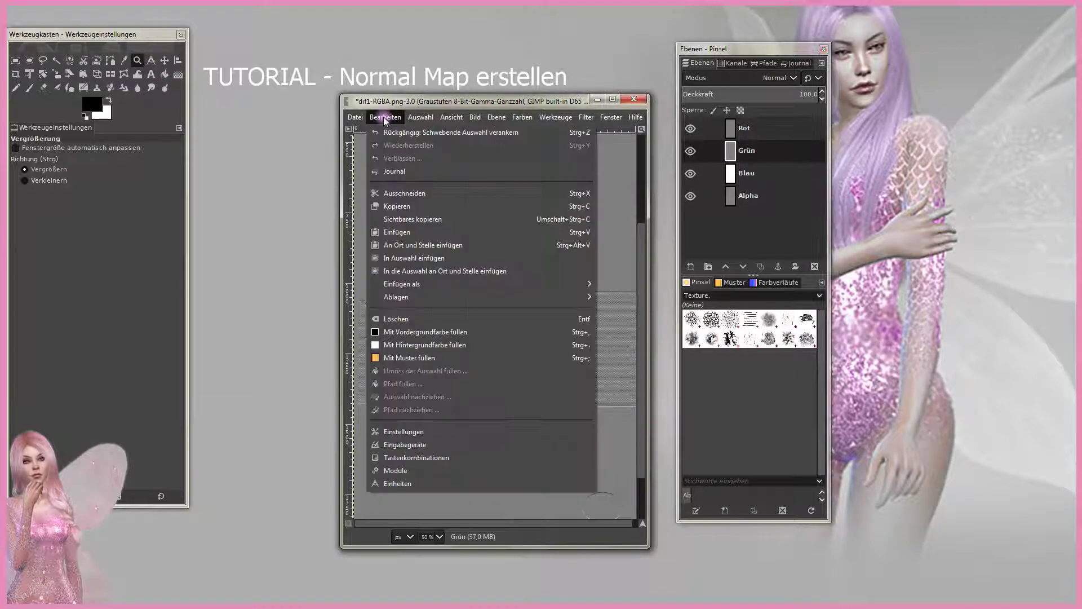
pyautogui.click(415, 207)
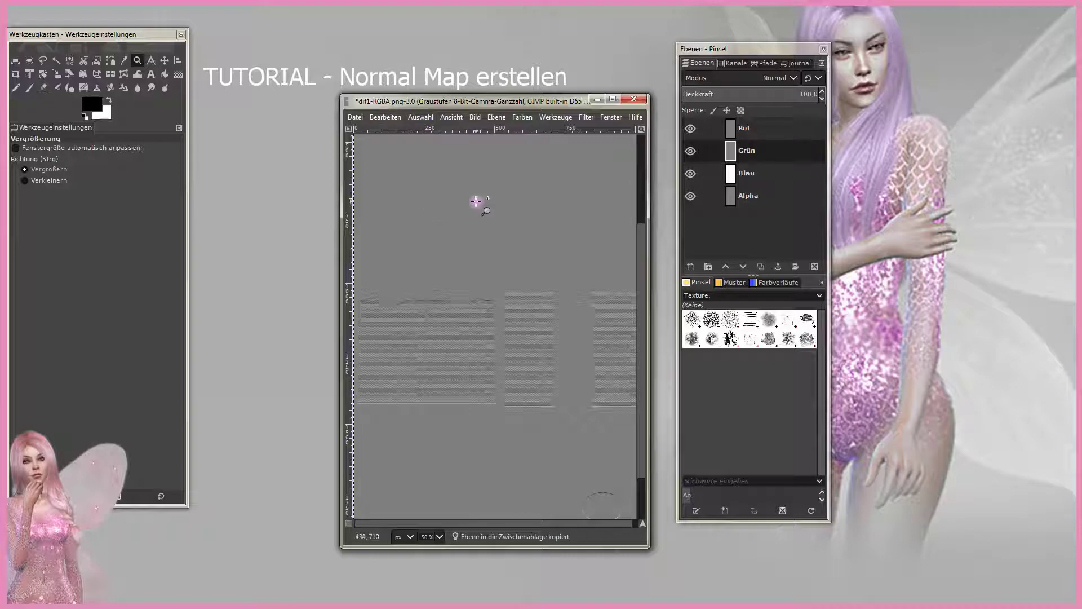
pyautogui.click(748, 174)
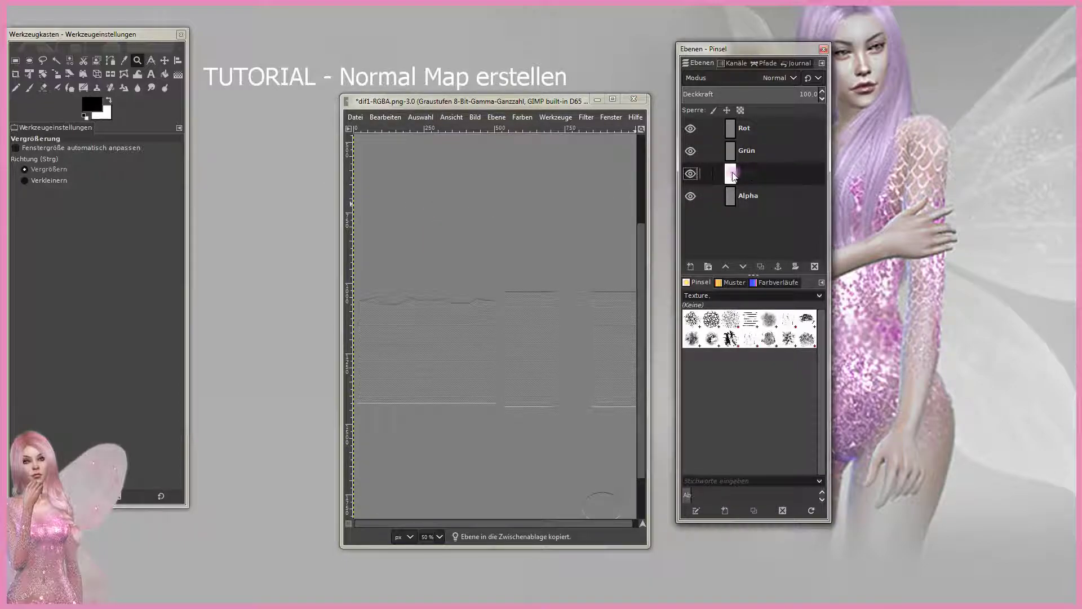
pyautogui.click(381, 118)
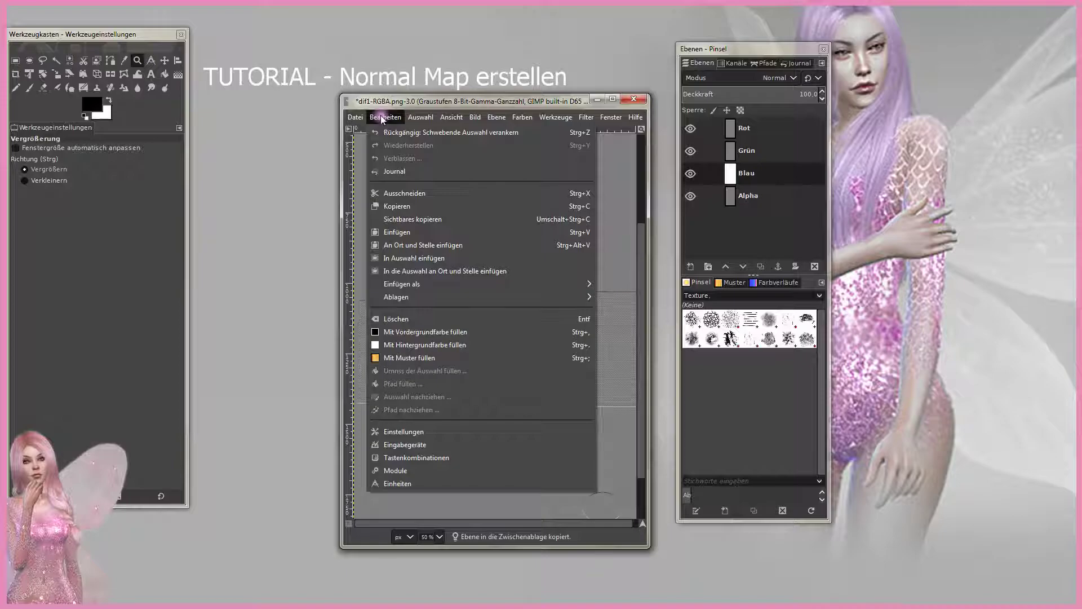
pyautogui.click(419, 232)
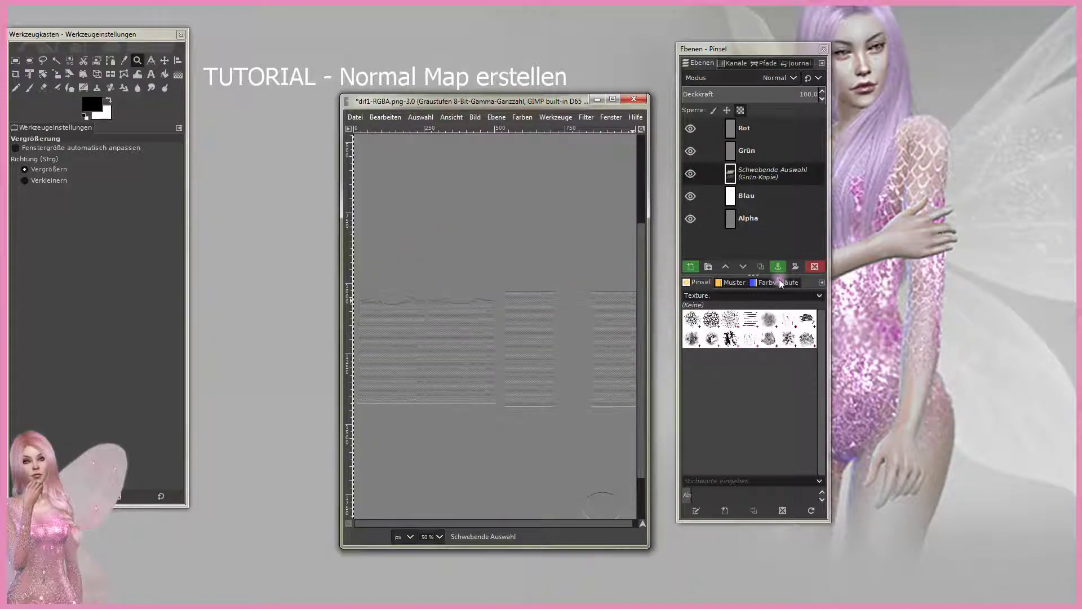
pyautogui.click(778, 266)
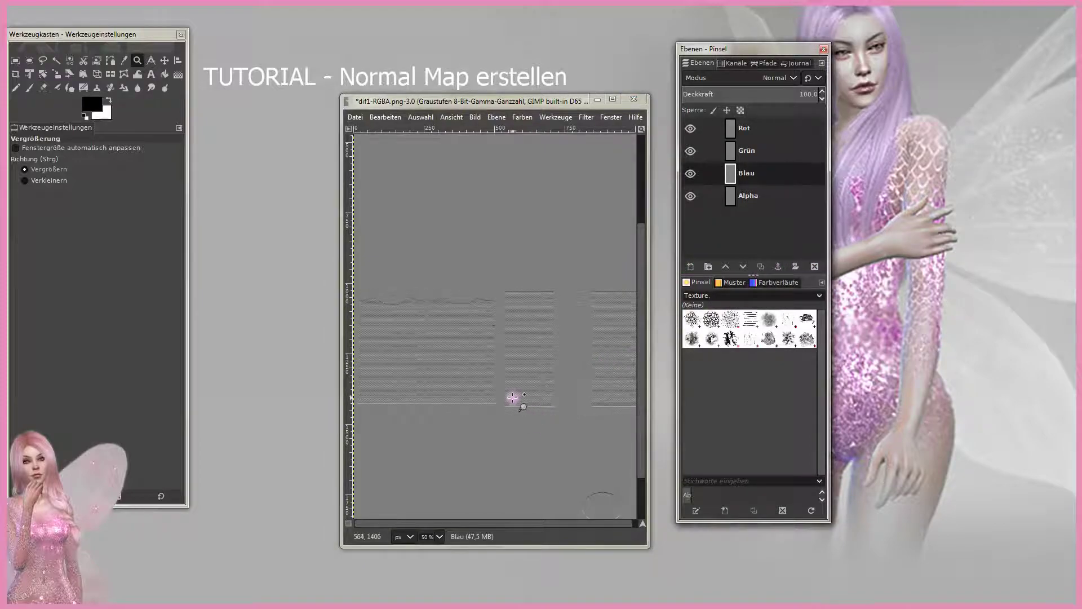
pyautogui.moveTo(751, 49); pyautogui.dragTo(938, 34)
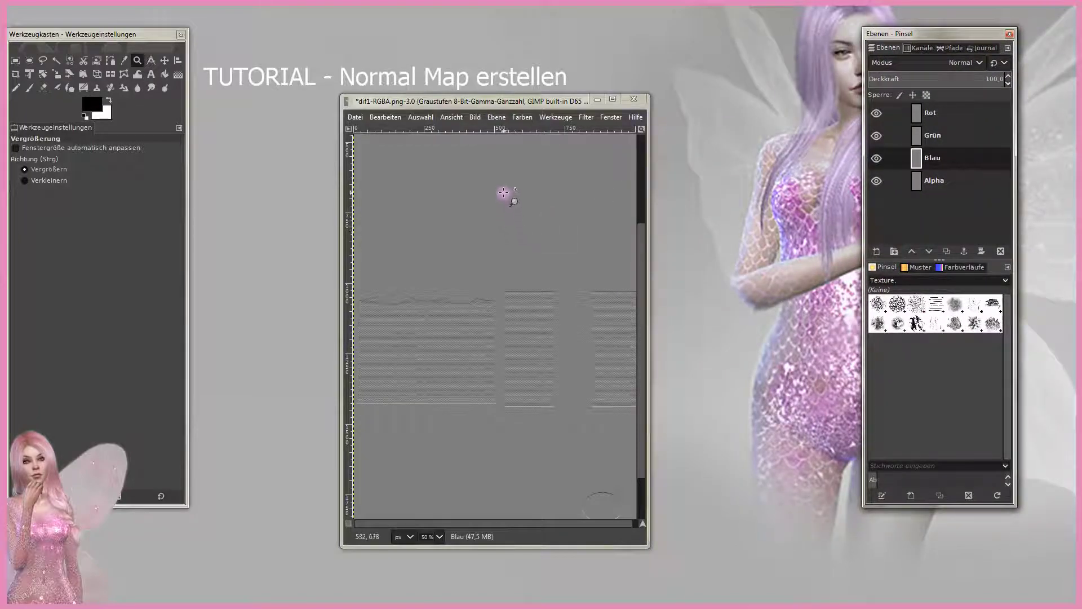
# Step: Compose Rot, Grün, Blau and Alpha into a new image using the RGBA colour mode
pyautogui.click(523, 117)
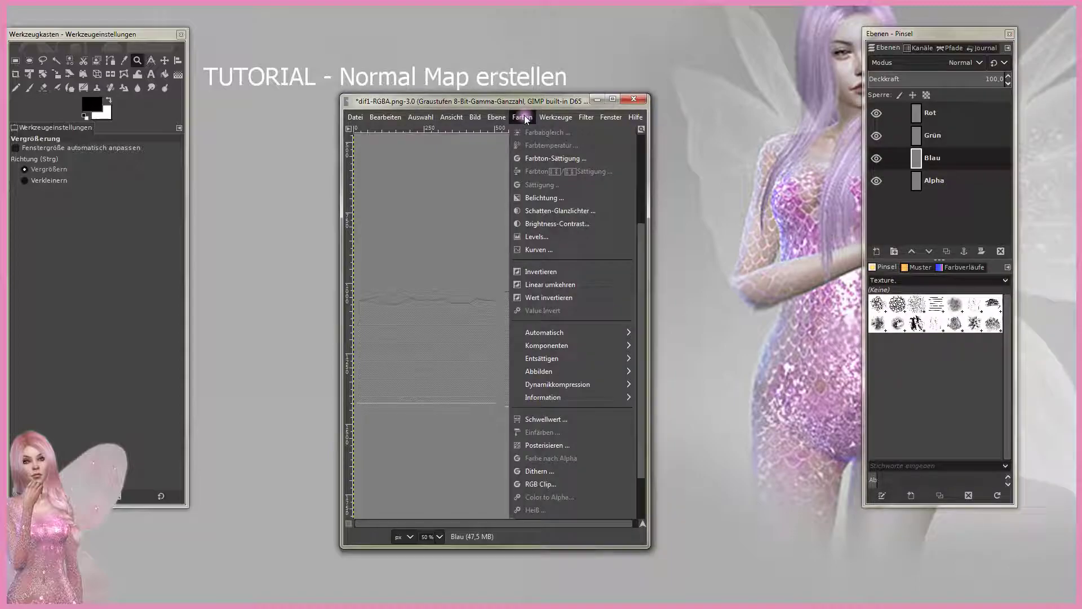
pyautogui.click(558, 345)
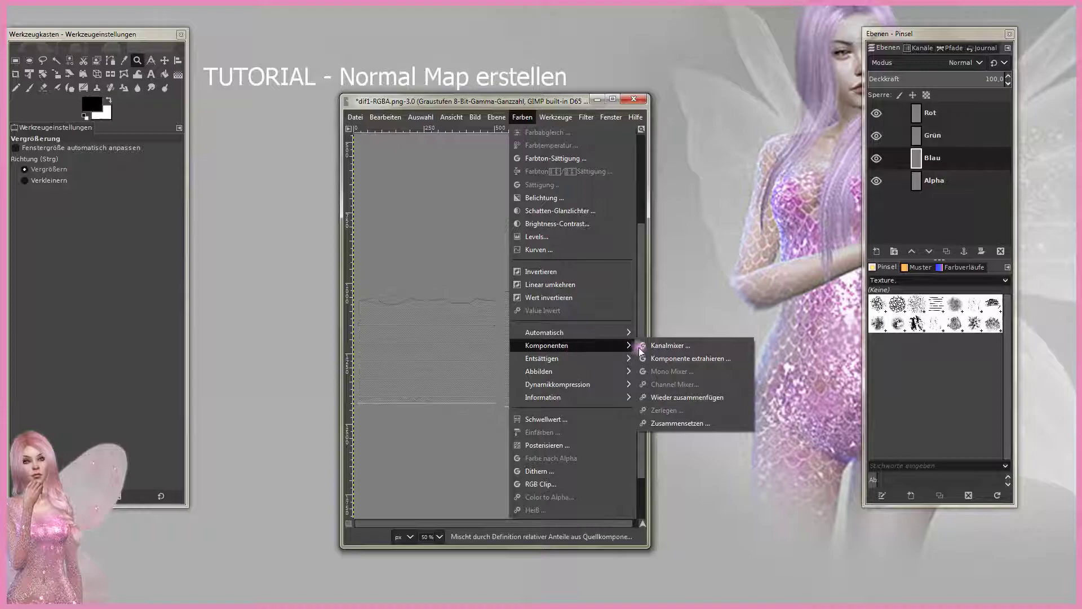
pyautogui.click(702, 424)
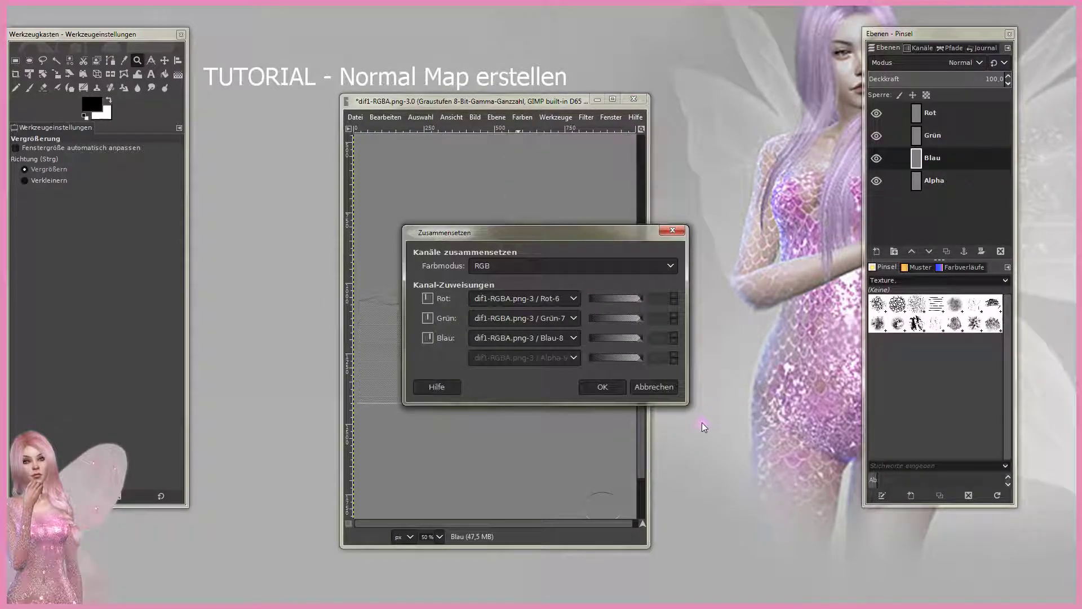
pyautogui.click(650, 266)
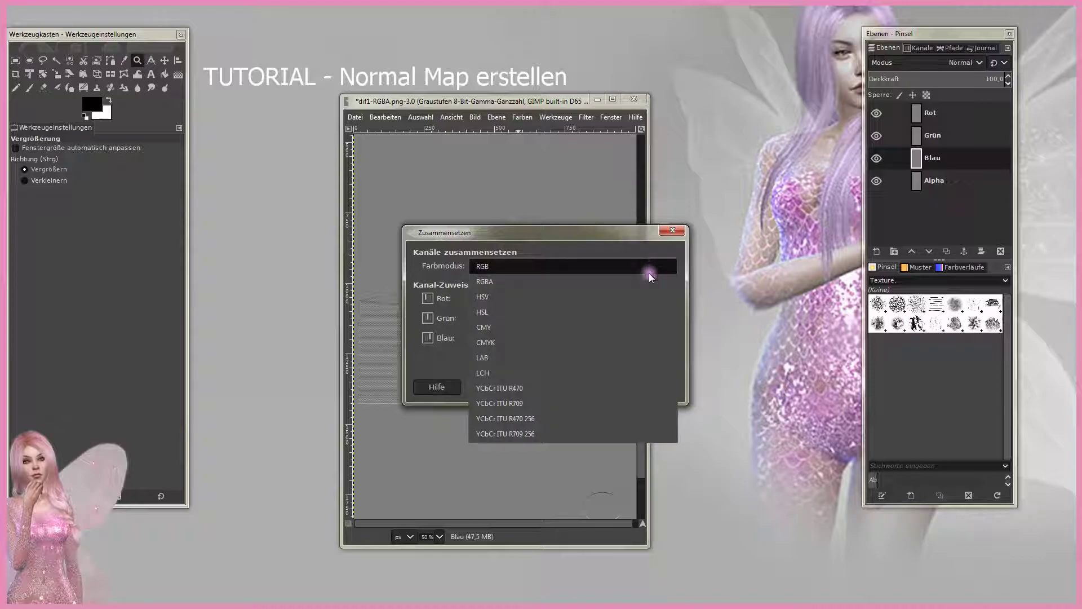
pyautogui.click(648, 278)
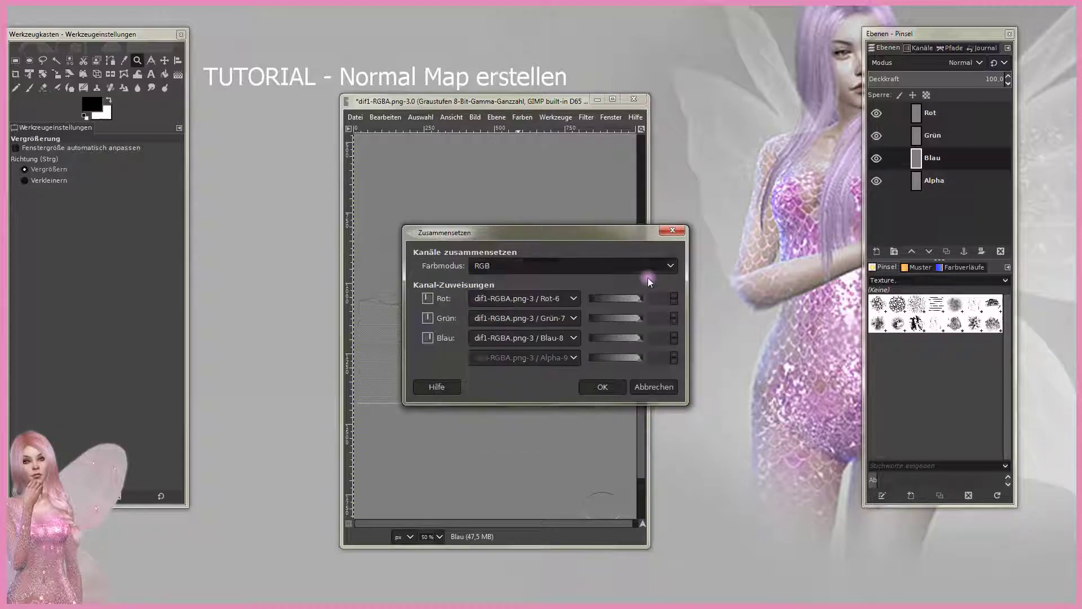
pyautogui.click(611, 384)
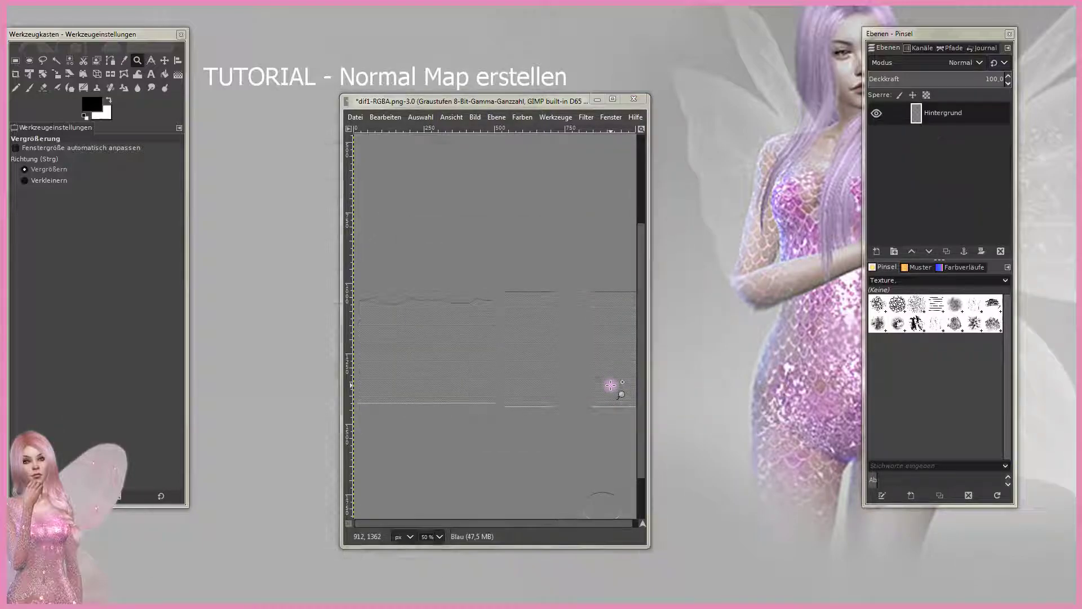
# Step: Close dif1-RGBA, discarding changes, and enlarge the composed image's window
pyautogui.click(634, 98)
pyautogui.click(504, 383)
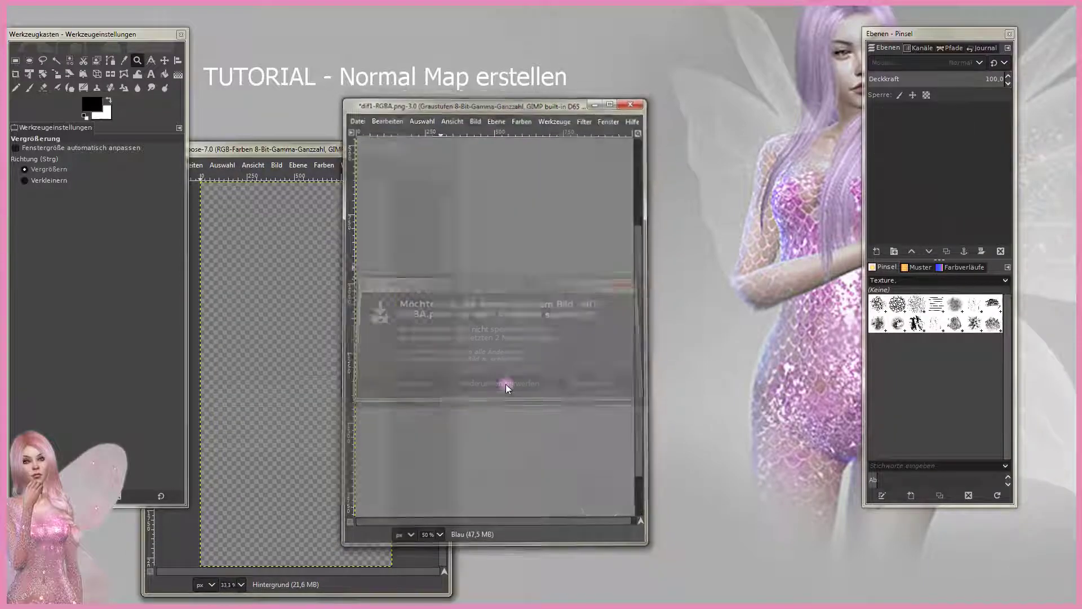
pyautogui.moveTo(336, 148); pyautogui.dragTo(530, 112)
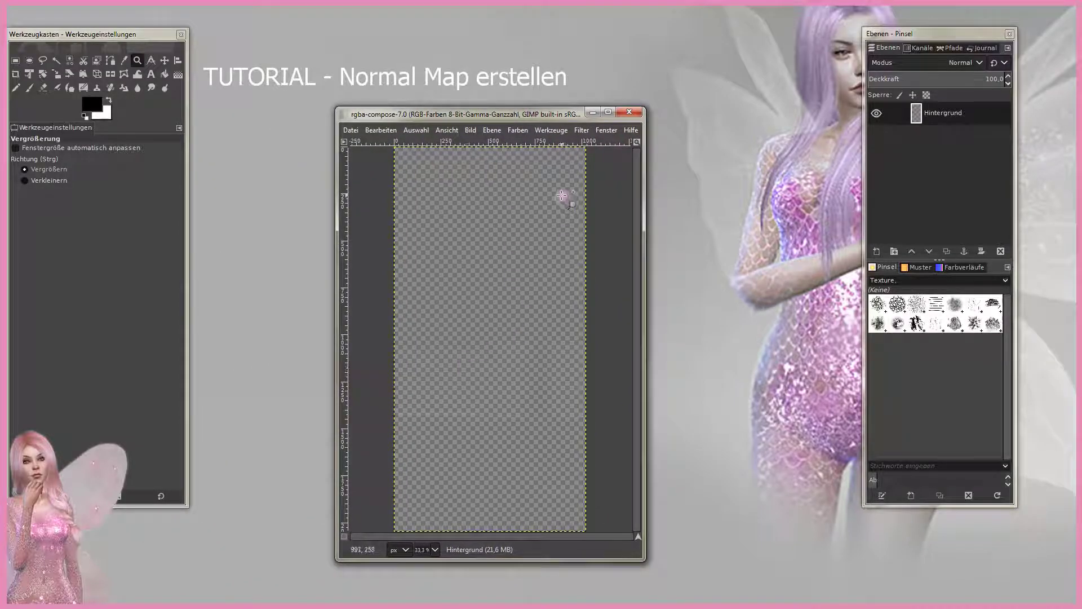
pyautogui.click(607, 112)
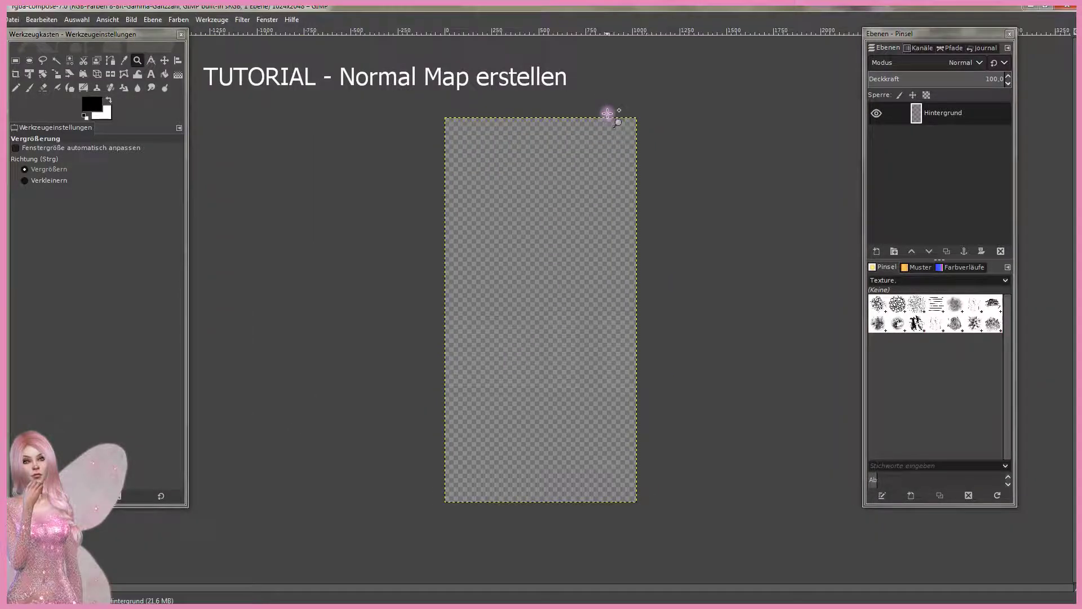
# Step: Zoom in and back out to inspect the composed normal map, then restore the window size
pyautogui.click(545, 342)
pyautogui.click(547, 344)
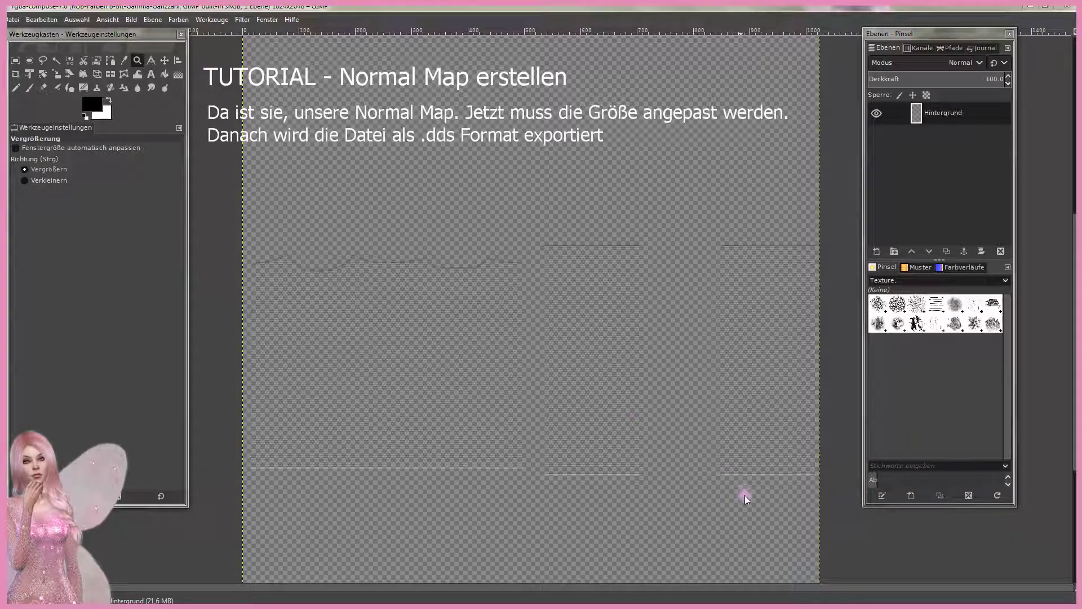
pyautogui.scroll(-3, 405, 332)
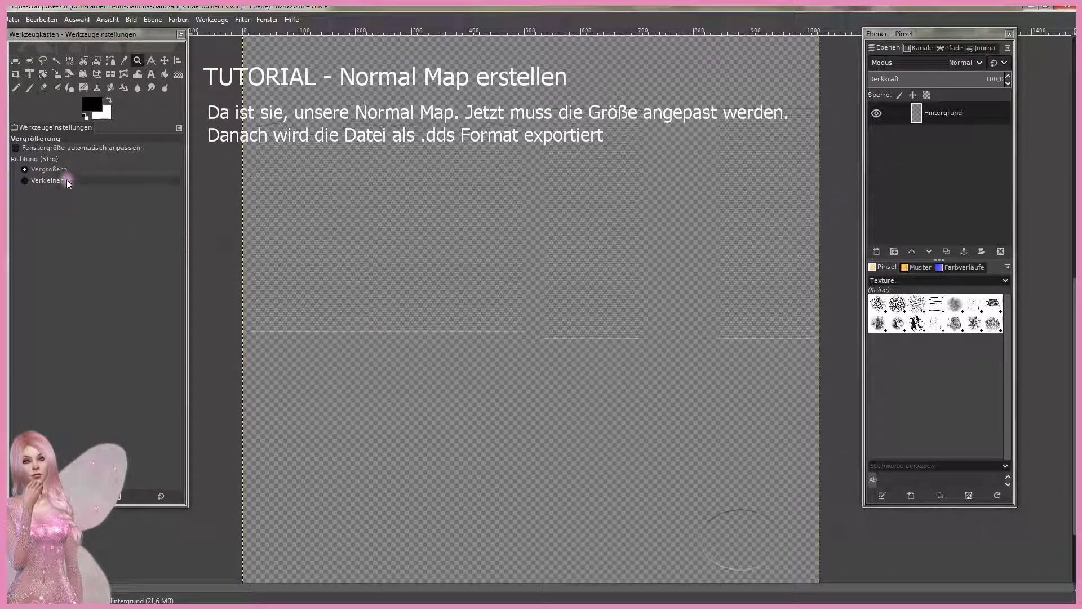
pyautogui.click(67, 179)
pyautogui.click(415, 367)
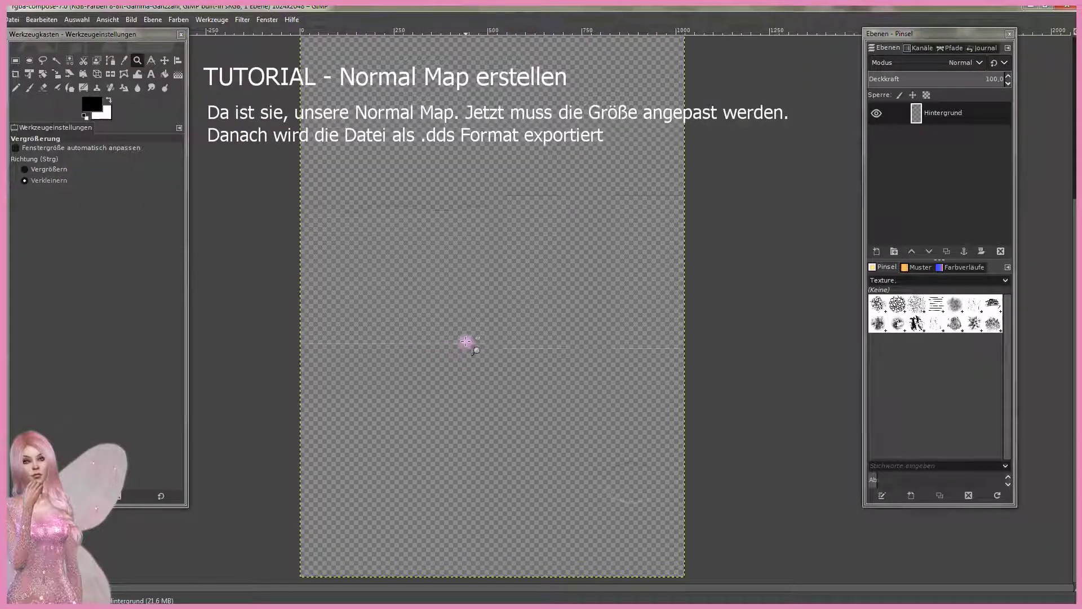
pyautogui.click(466, 341)
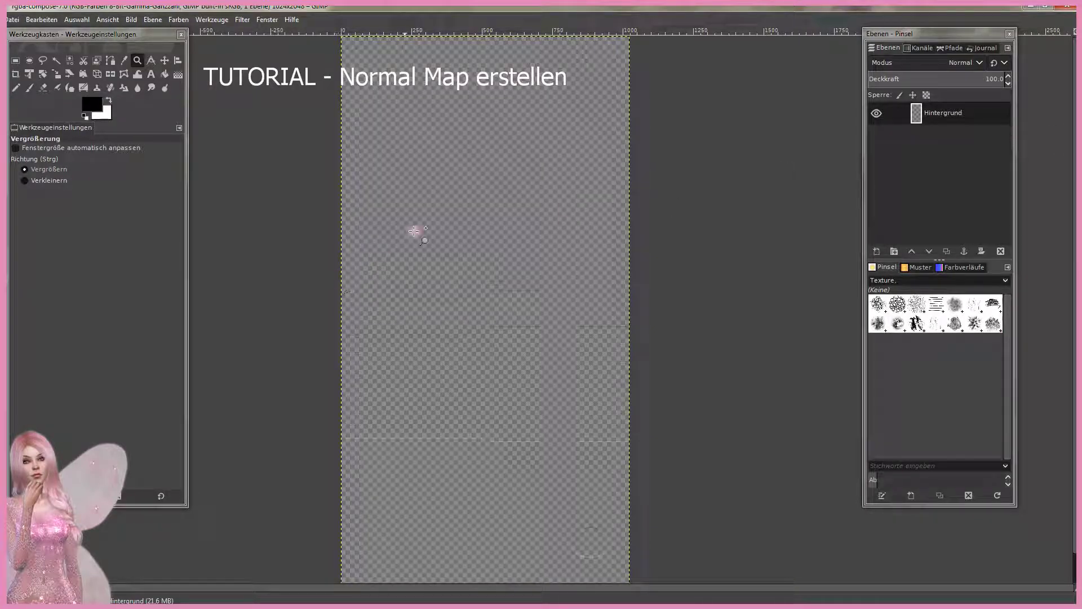
pyautogui.click(1049, 6)
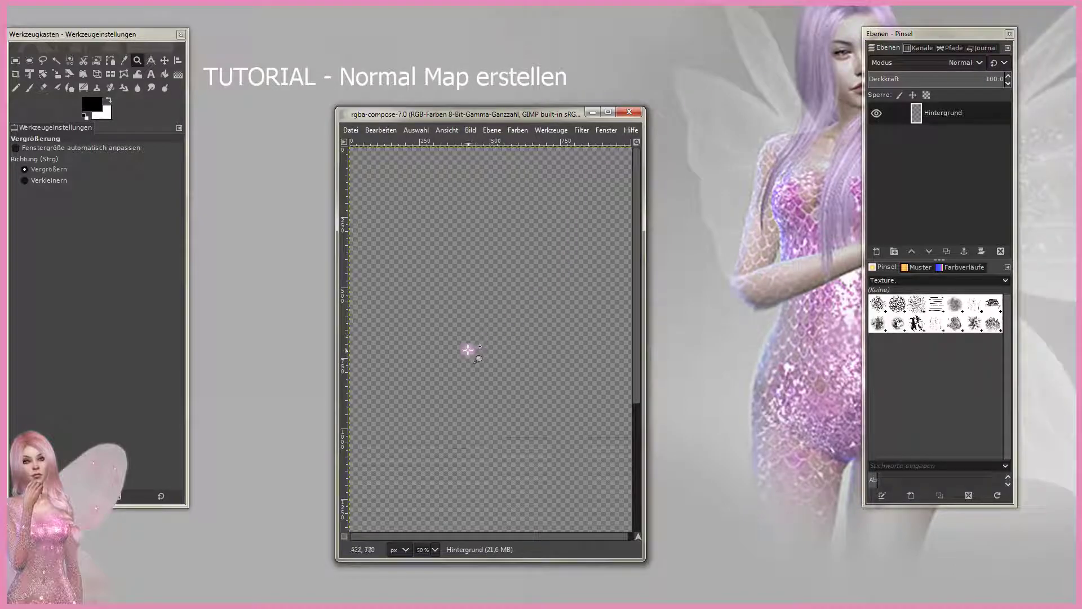
# Step: Resize the canvas to 1024 × 1024 px with a -1024 Y offset, keeping the lower half
pyautogui.click(59, 181)
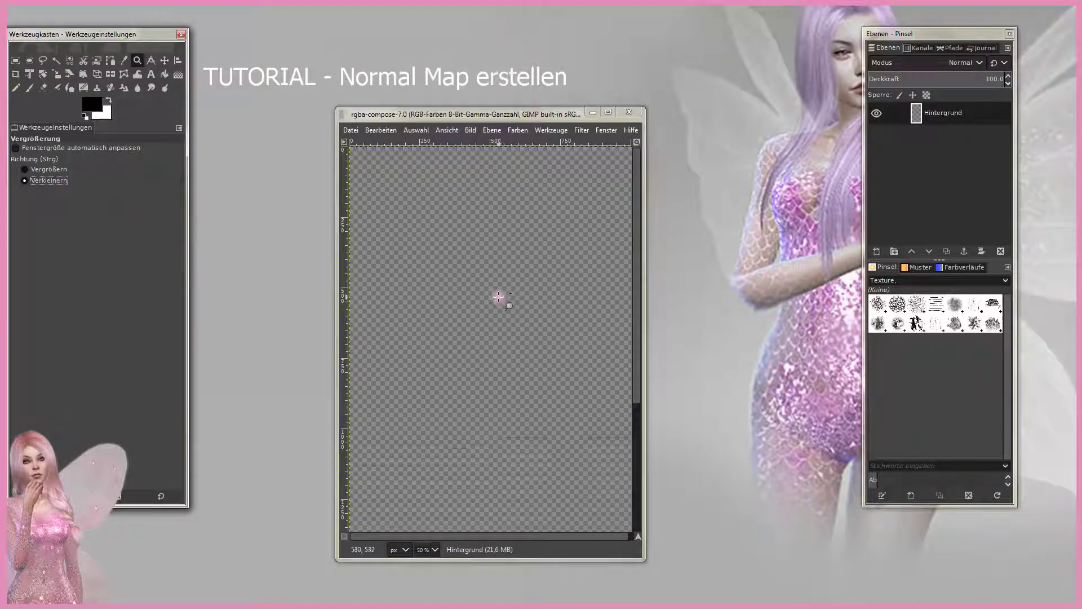
pyautogui.click(483, 293)
pyautogui.click(483, 293)
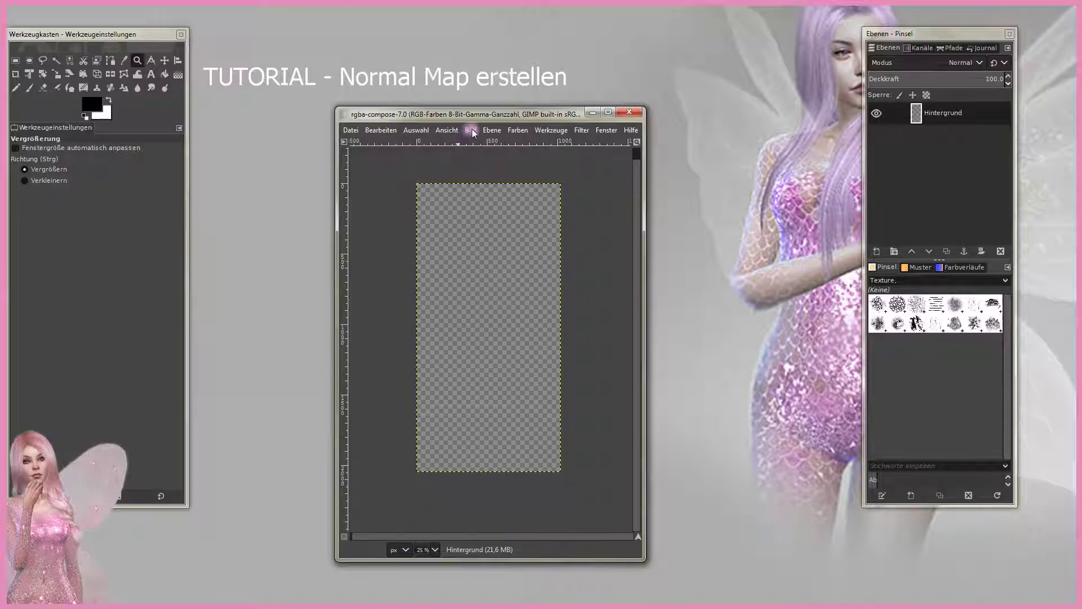
pyautogui.click(472, 130)
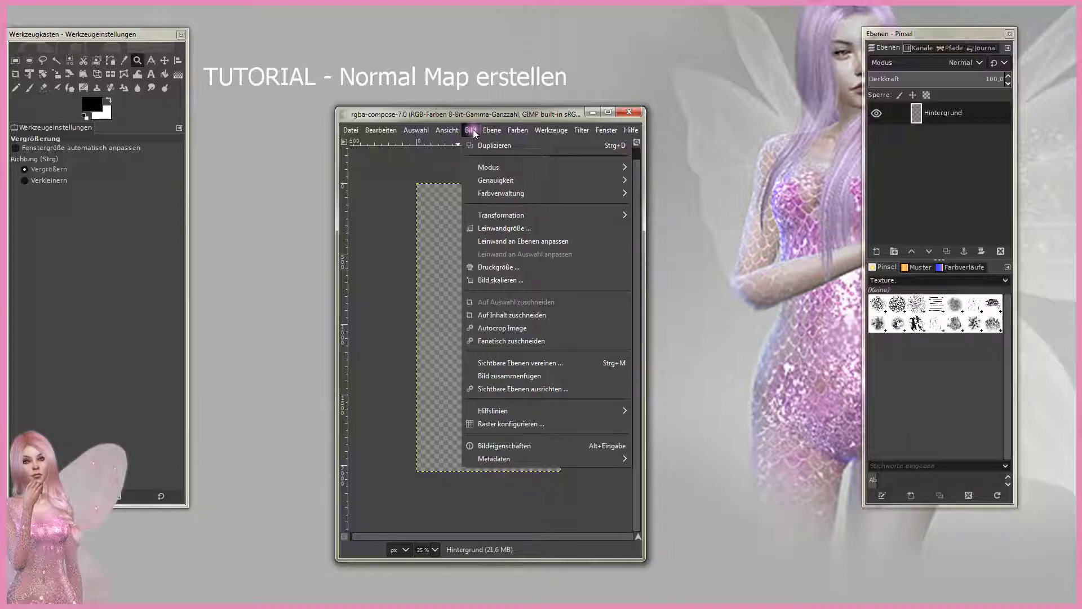
pyautogui.click(503, 228)
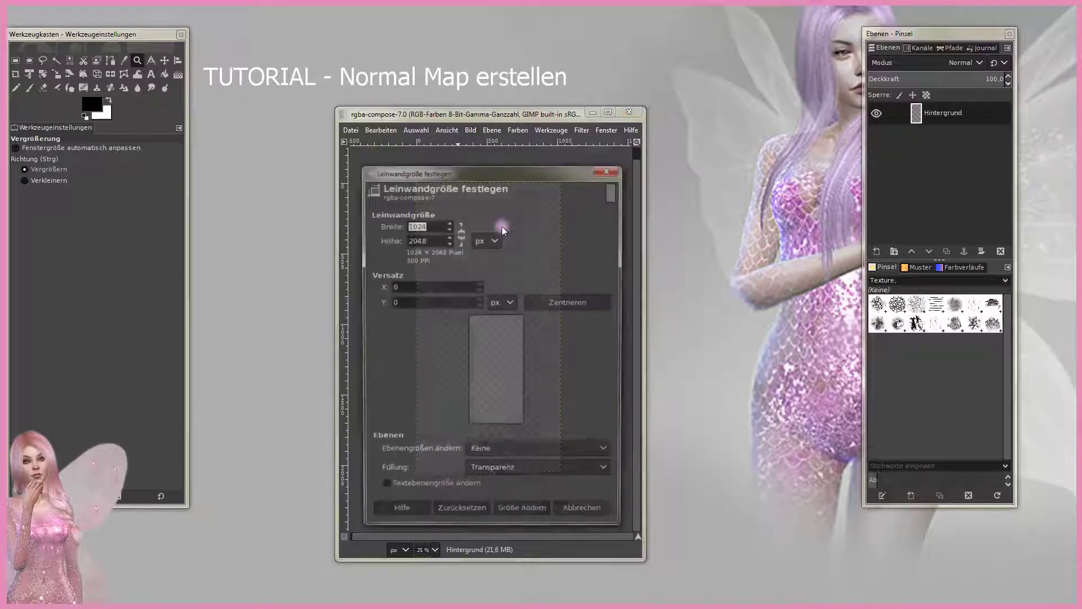
pyautogui.moveTo(434, 240); pyautogui.dragTo(395, 240)
pyautogui.write('1024')
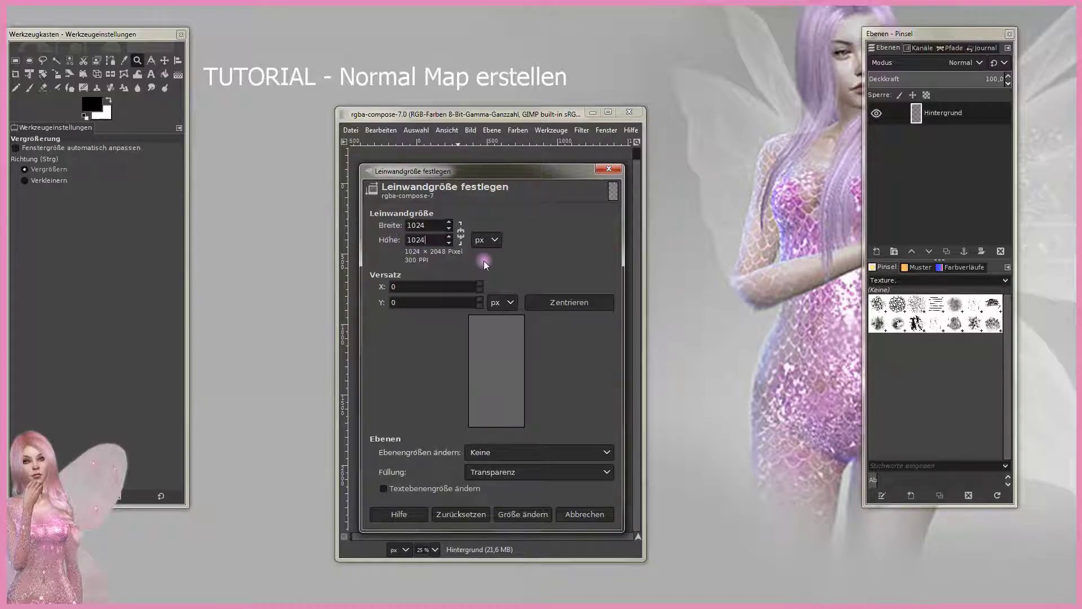
pyautogui.click(490, 239)
pyautogui.click(491, 241)
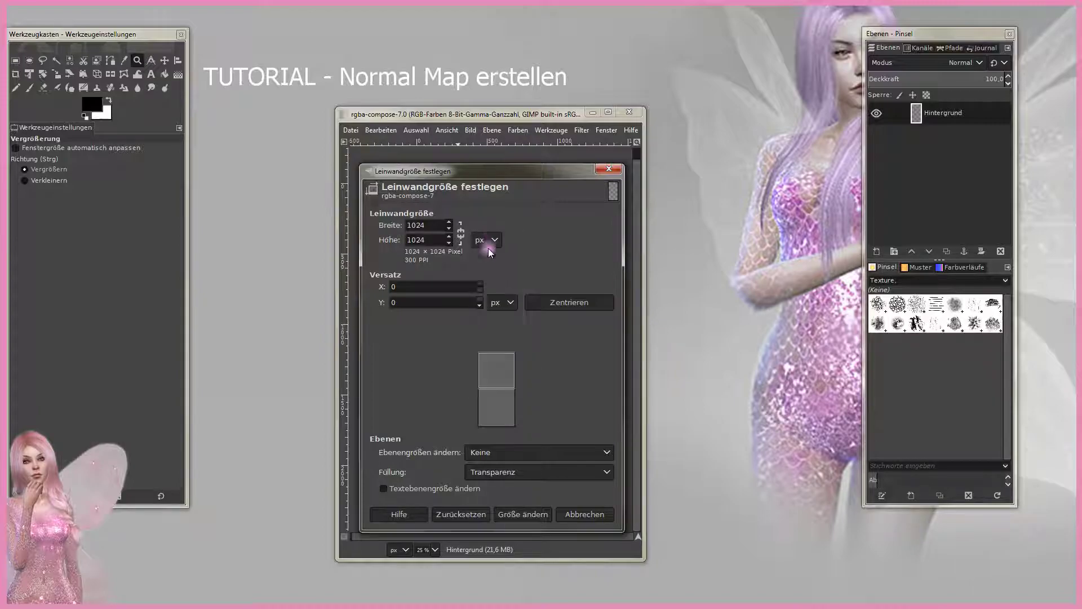
pyautogui.moveTo(504, 332)
pyautogui.mouseDown()
pyautogui.moveTo(502, 407)
pyautogui.moveTo(502, 374)
pyautogui.mouseUp()
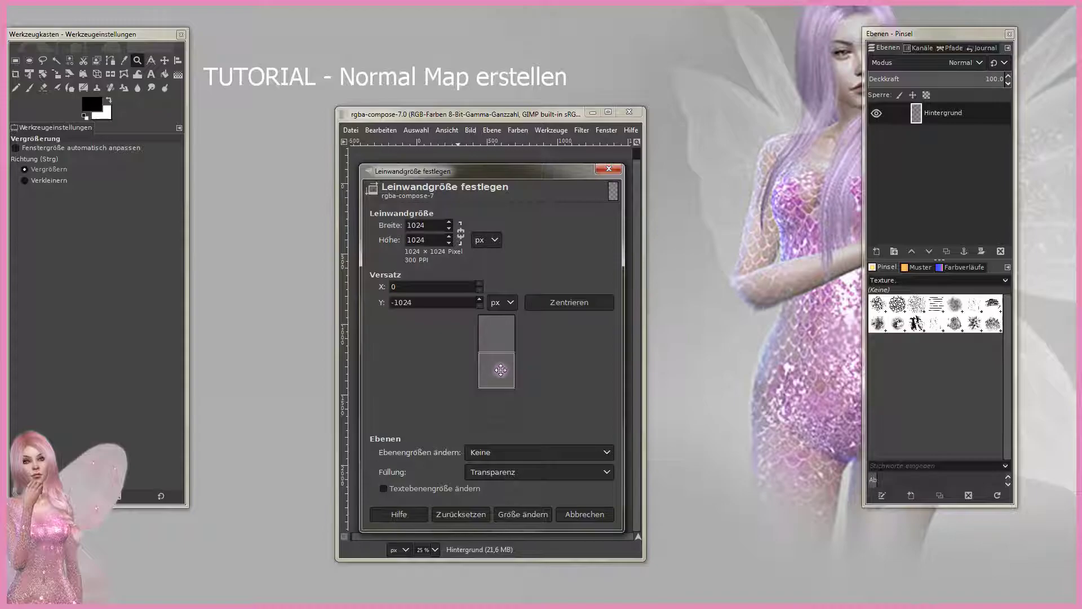
pyautogui.click(528, 514)
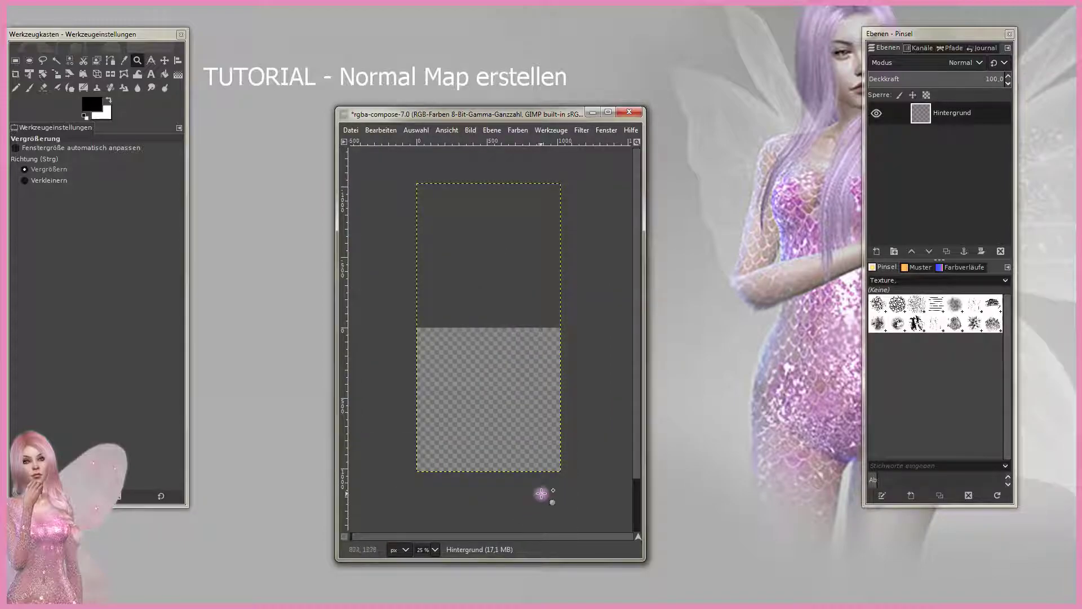
# Step: Fit the Hintergrund layer to the 1024 × 1024 image size with Ebene auf Bildgröße
pyautogui.click(498, 135)
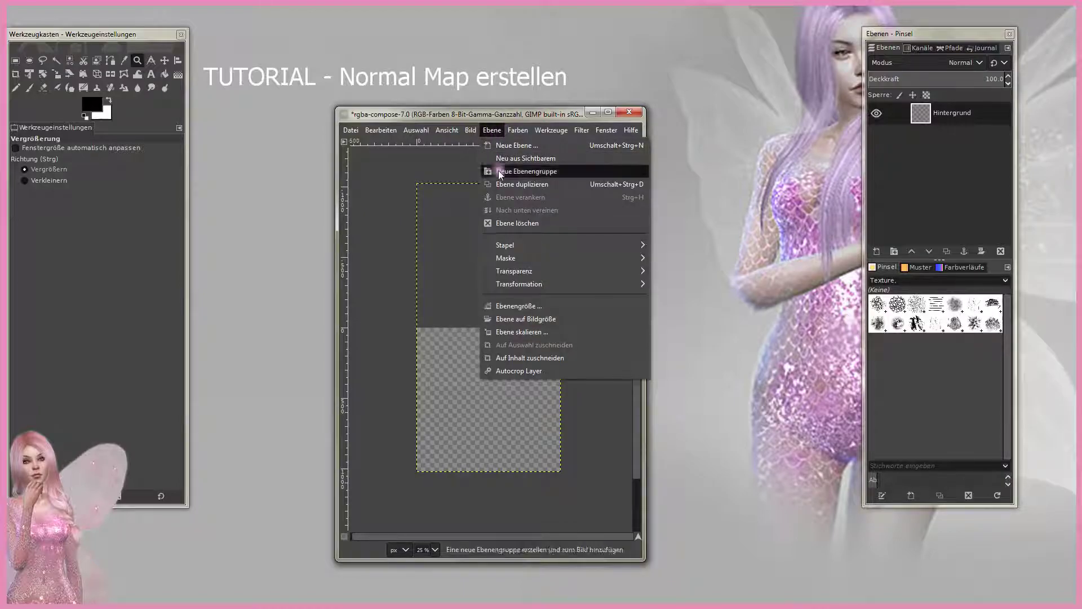
pyautogui.click(536, 320)
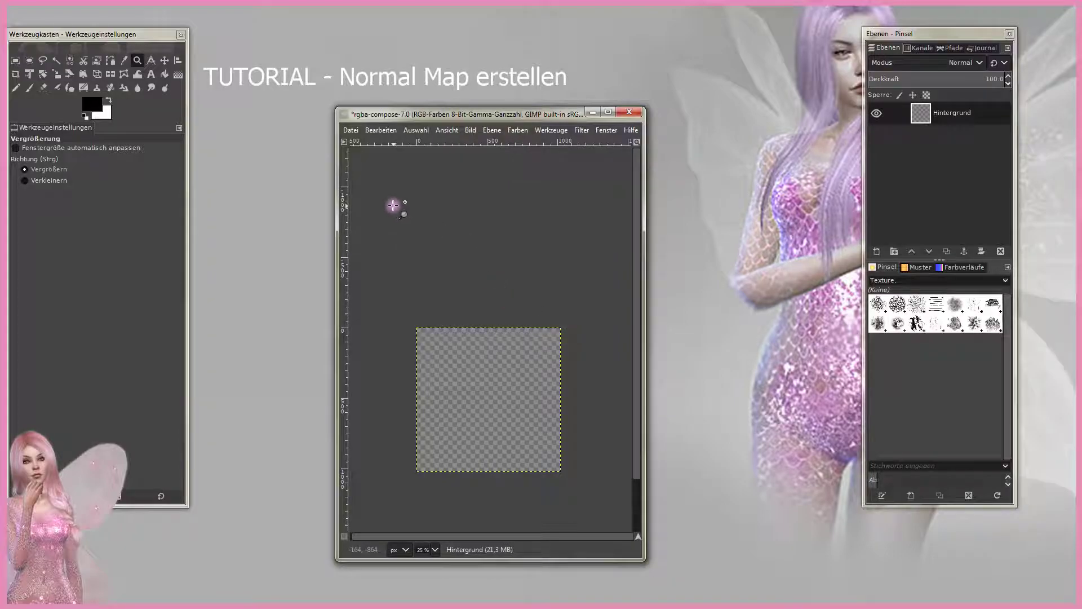
pyautogui.click(350, 130)
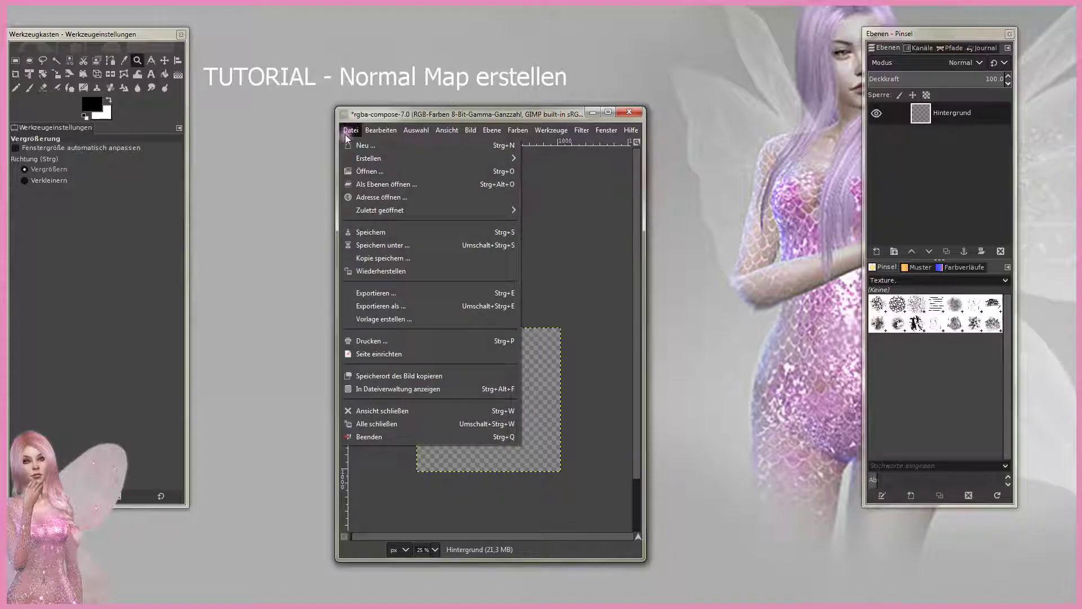
# Step: Name the export rgba-compose.dds, replacing the png extension
pyautogui.click(391, 307)
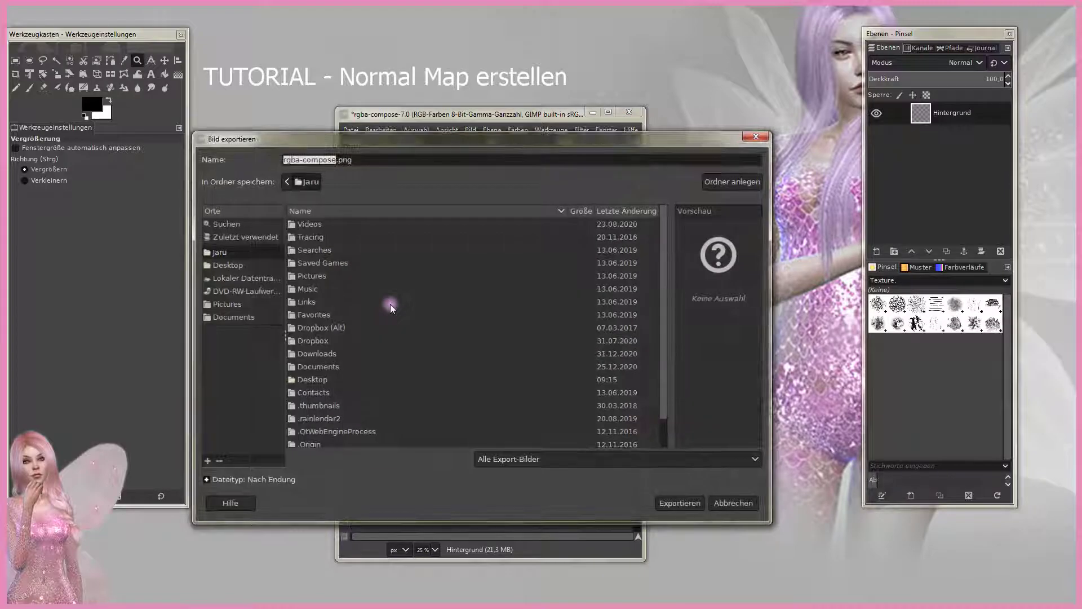
pyautogui.click(338, 159)
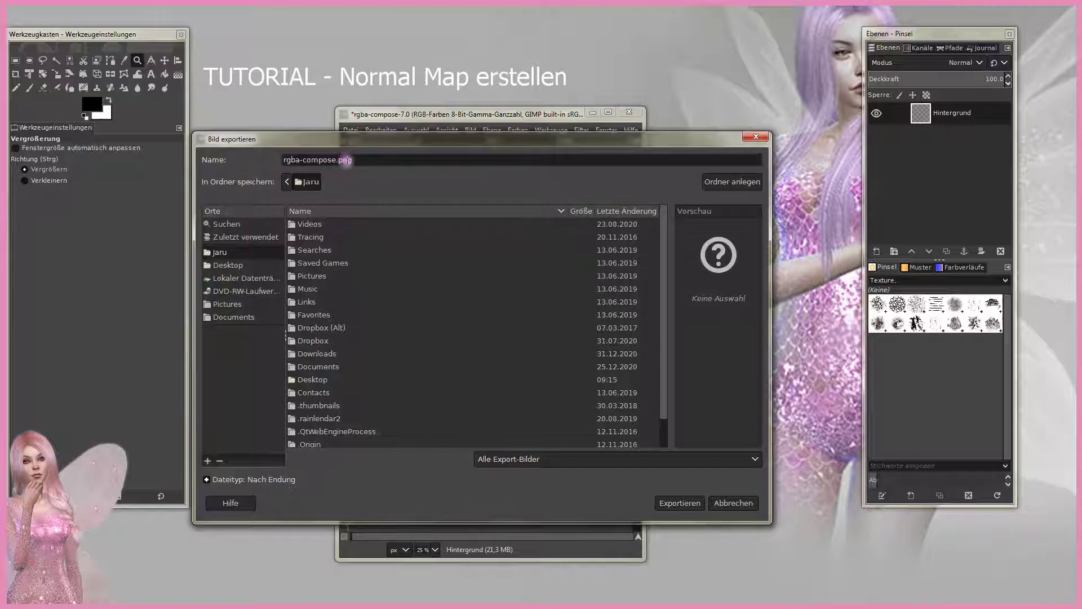
pyautogui.moveTo(340, 160); pyautogui.dragTo(369, 165)
pyautogui.write('dds')
# Step: Export into NEU JARKA > Sims 4 Basteln > A_YOUTUBE > TUTORIAL Normal Map
pyautogui.click(244, 279)
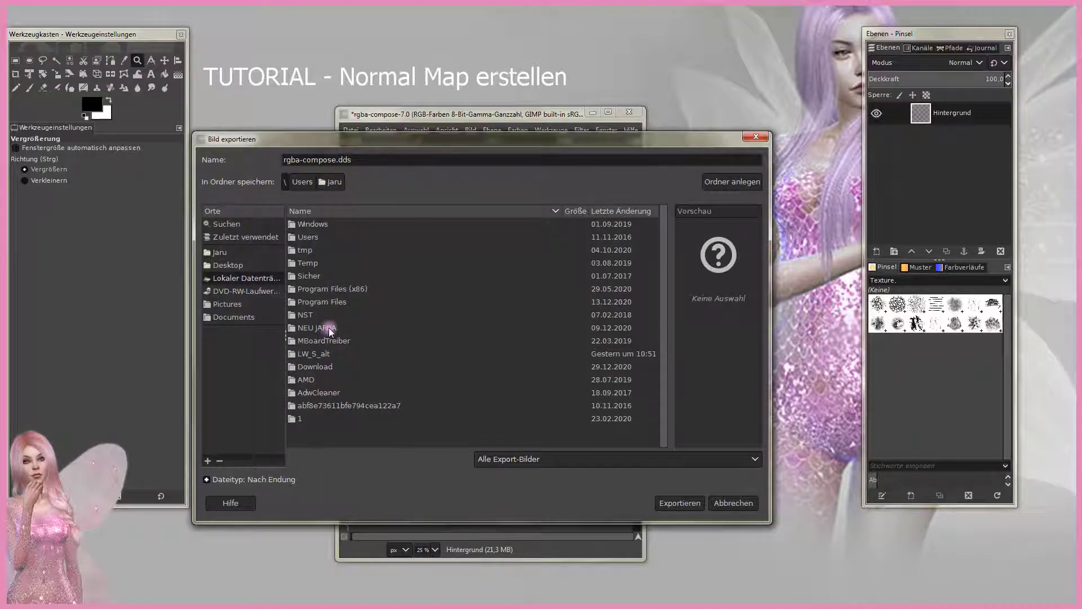
pyautogui.doubleClick(329, 327)
pyautogui.scroll(-1, 335, 340)
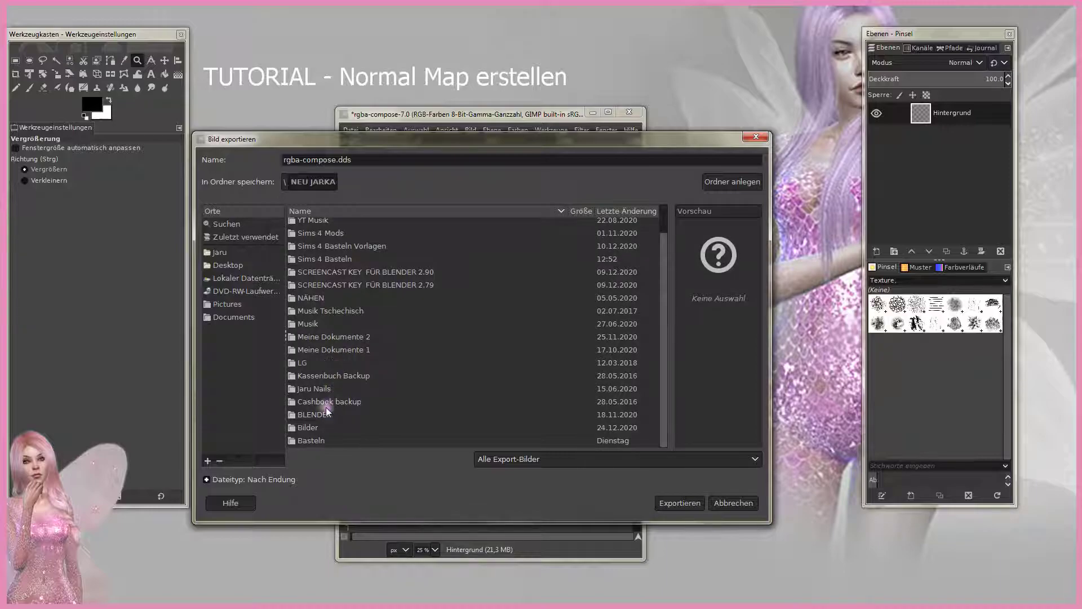
pyautogui.doubleClick(332, 259)
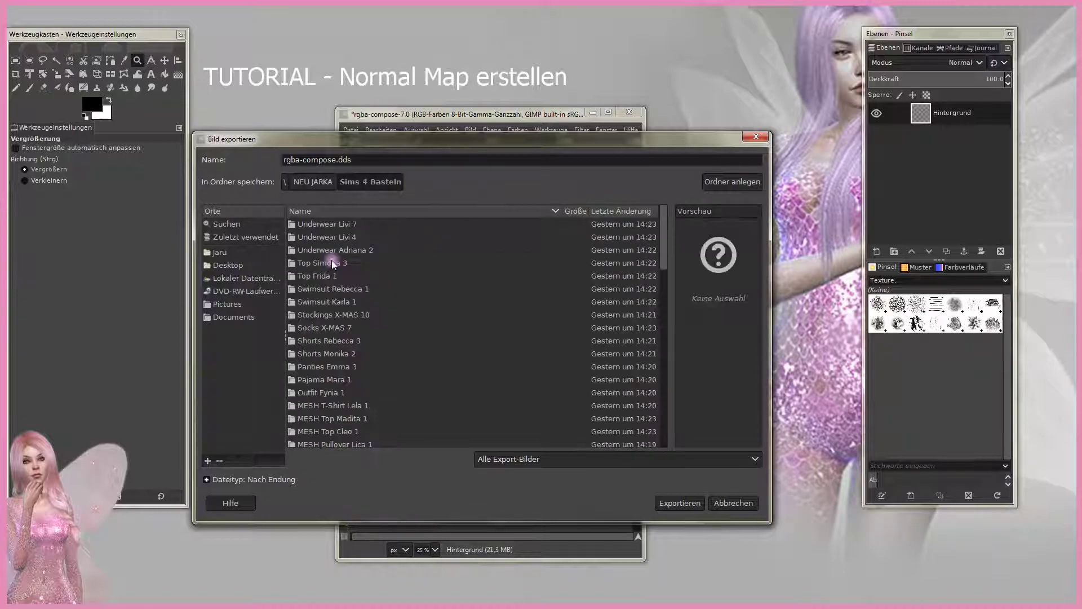
pyautogui.scroll(-3, 372, 296)
pyautogui.scroll(-3, 375, 316)
pyautogui.scroll(-3, 375, 319)
pyautogui.scroll(-3, 376, 326)
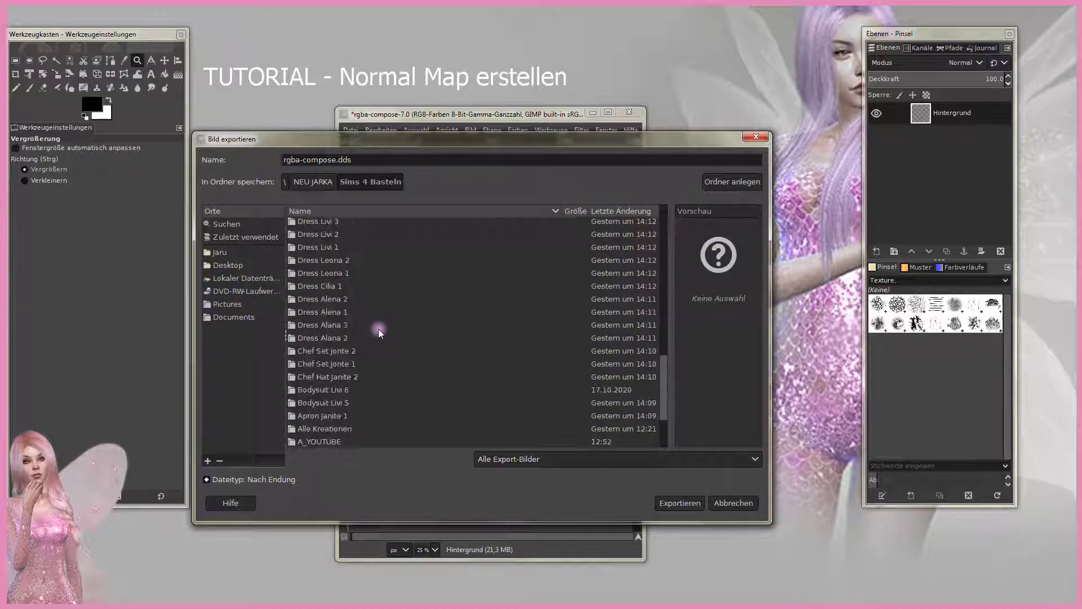
pyautogui.scroll(-2, 379, 333)
pyautogui.doubleClick(336, 350)
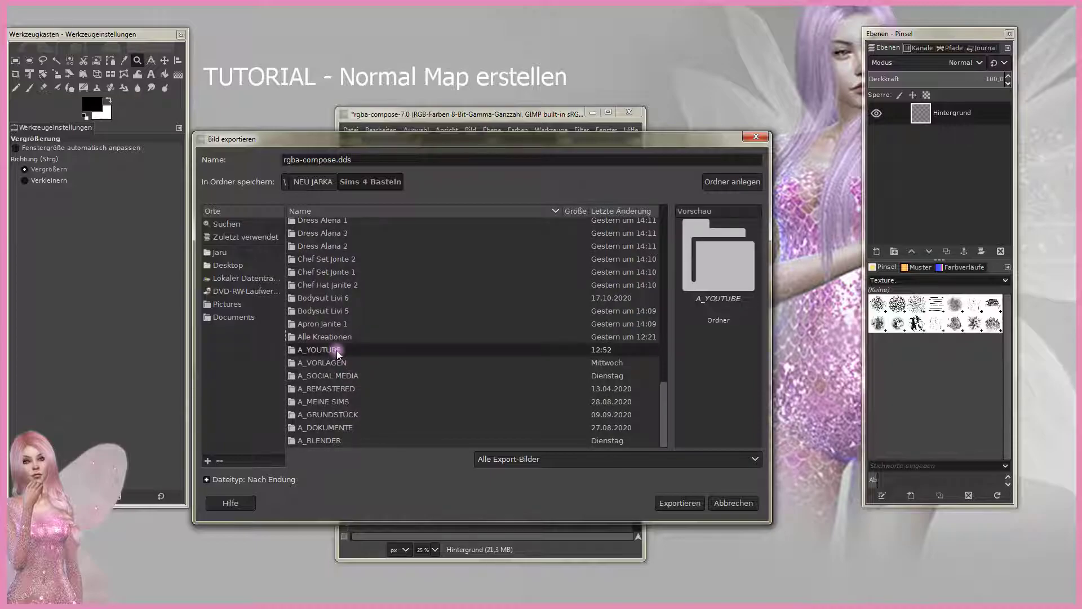
pyautogui.doubleClick(358, 224)
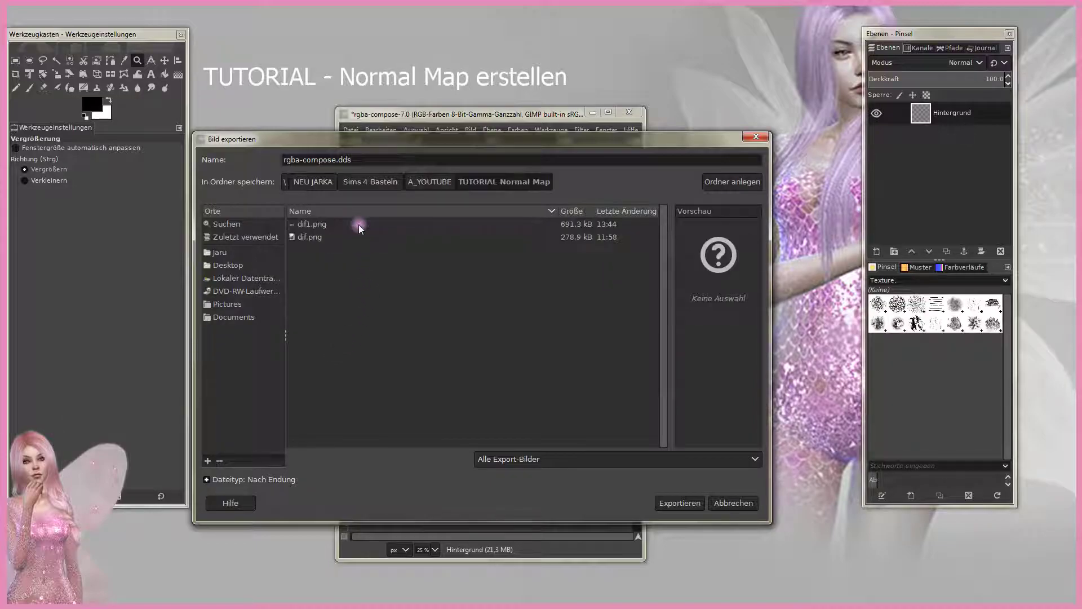
pyautogui.click(678, 502)
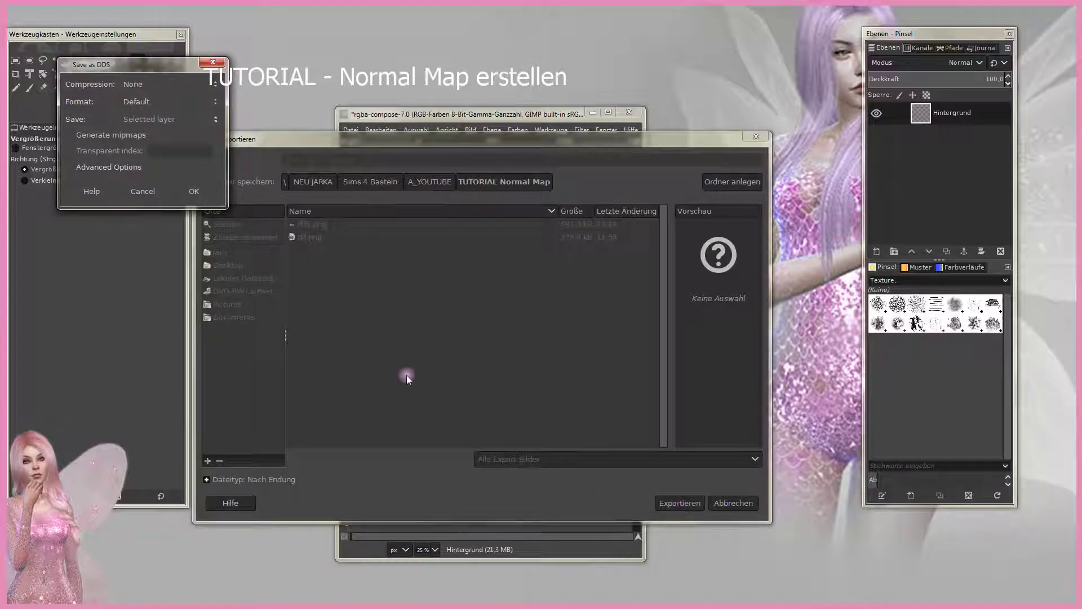
# Step: Save the DDS with BC3 / DXT5 compression and the mipmap option toggled
pyautogui.moveTo(144, 63); pyautogui.dragTo(424, 227)
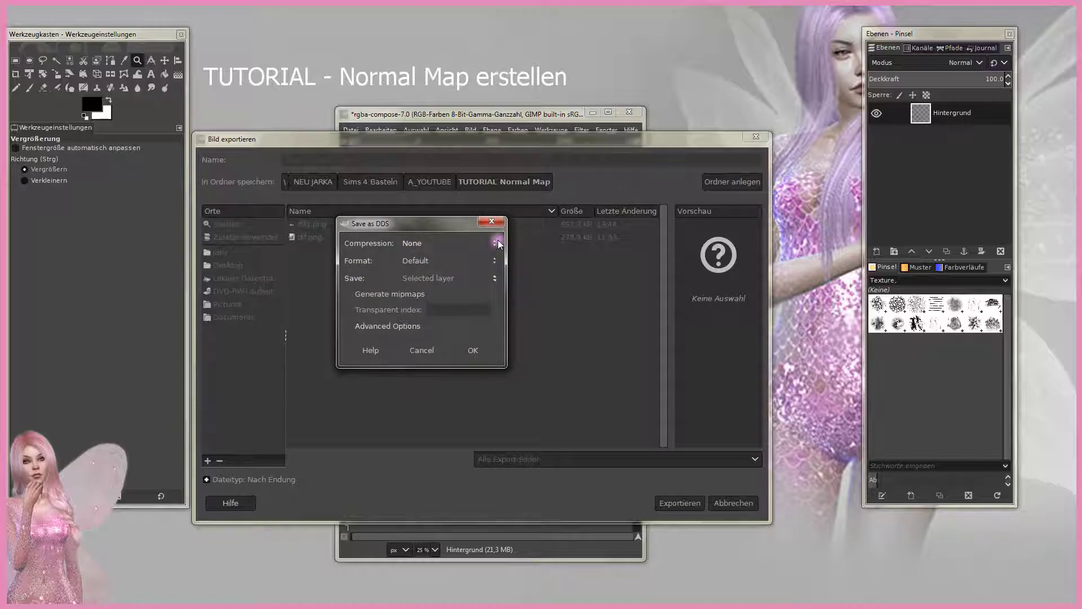
pyautogui.click(498, 244)
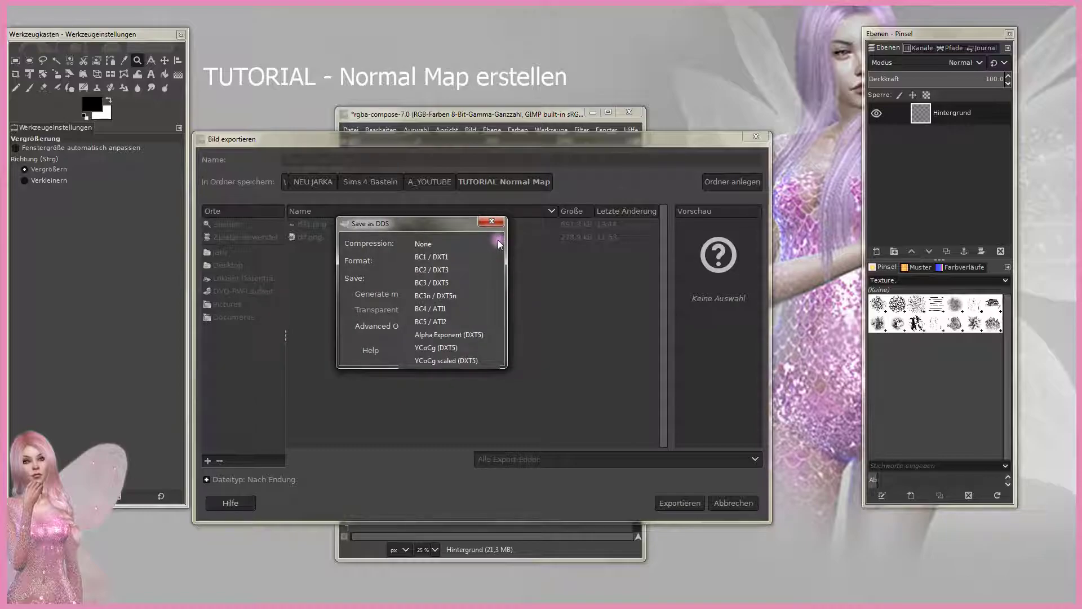
pyautogui.click(440, 283)
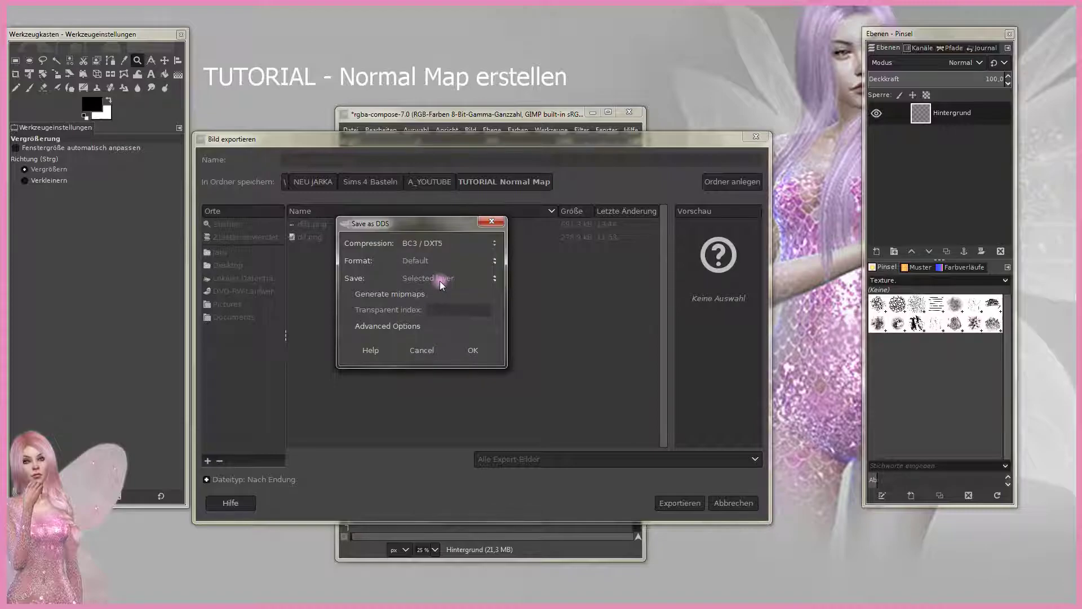
pyautogui.click(414, 295)
pyautogui.click(474, 351)
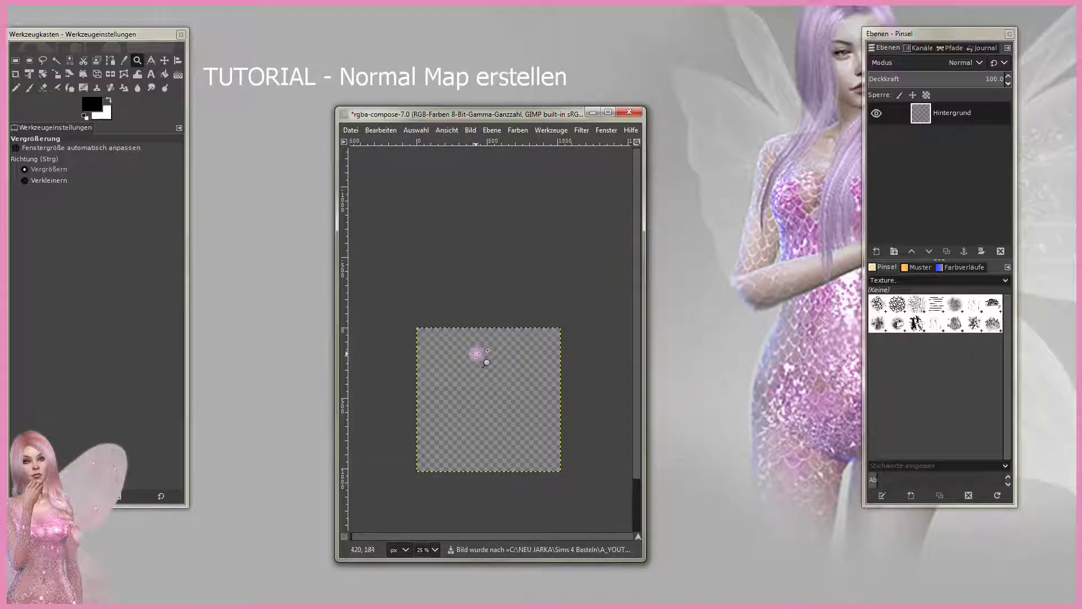
# Step: Close the rgba-compose image without saving changes
pyautogui.click(630, 112)
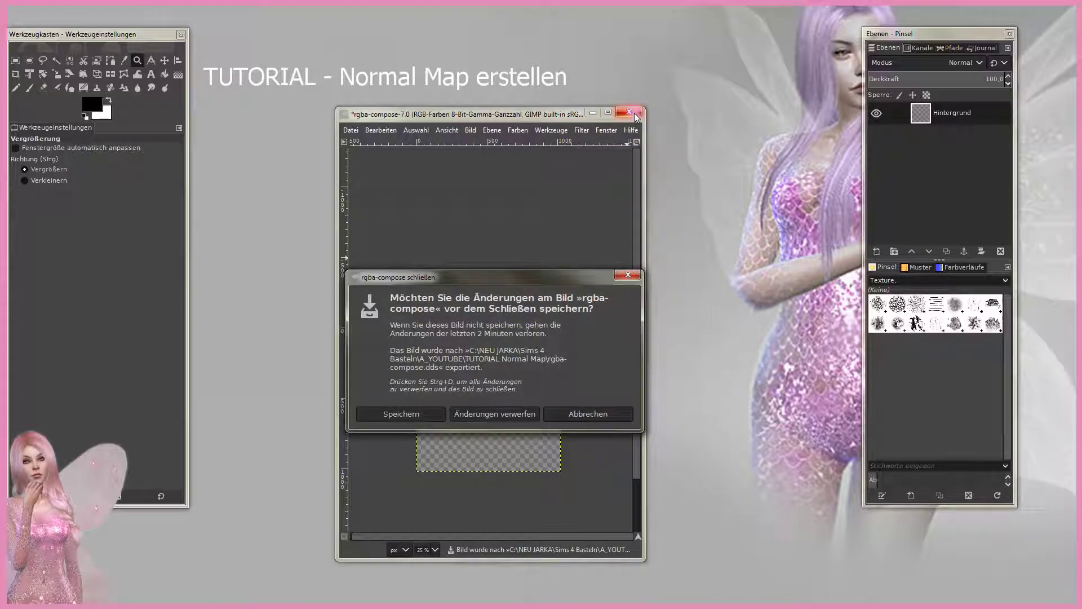
pyautogui.click(525, 412)
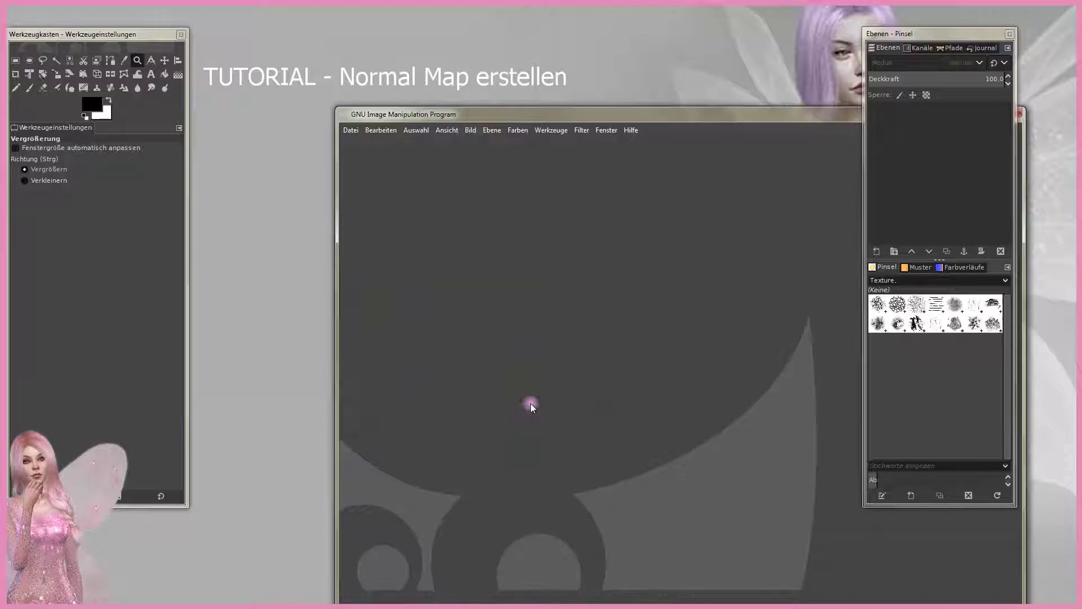
pyautogui.moveTo(690, 115); pyautogui.dragTo(523, 89)
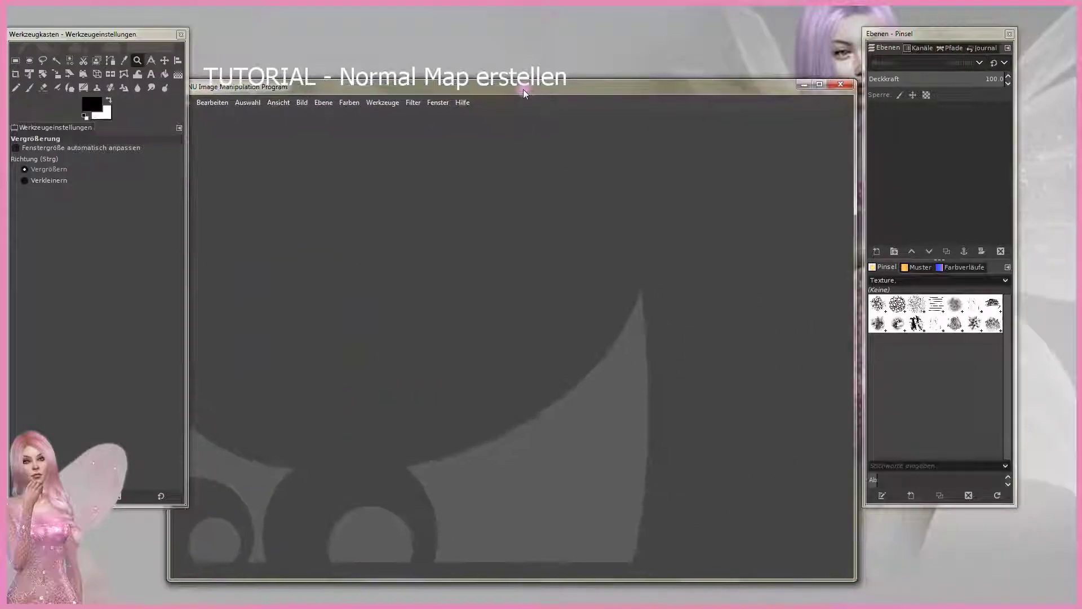
# Step: Quit GIMP and open the tutorial_normal_map1.package project in Sims 4 Studio
pyautogui.click(839, 84)
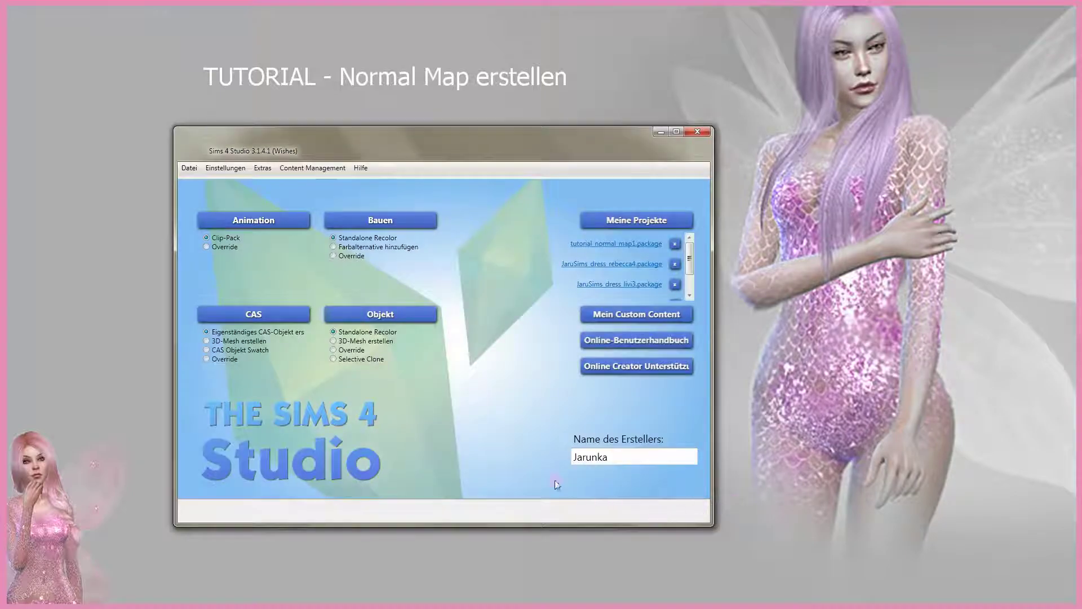
pyautogui.click(595, 247)
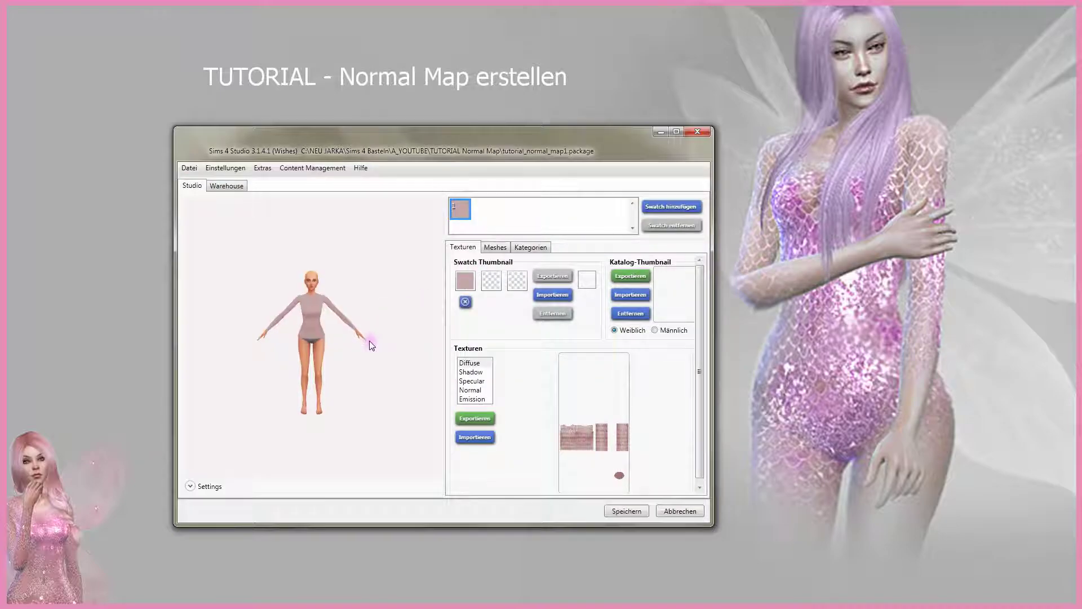
pyautogui.scroll(5, 359, 361)
pyautogui.scroll(3, 355, 372)
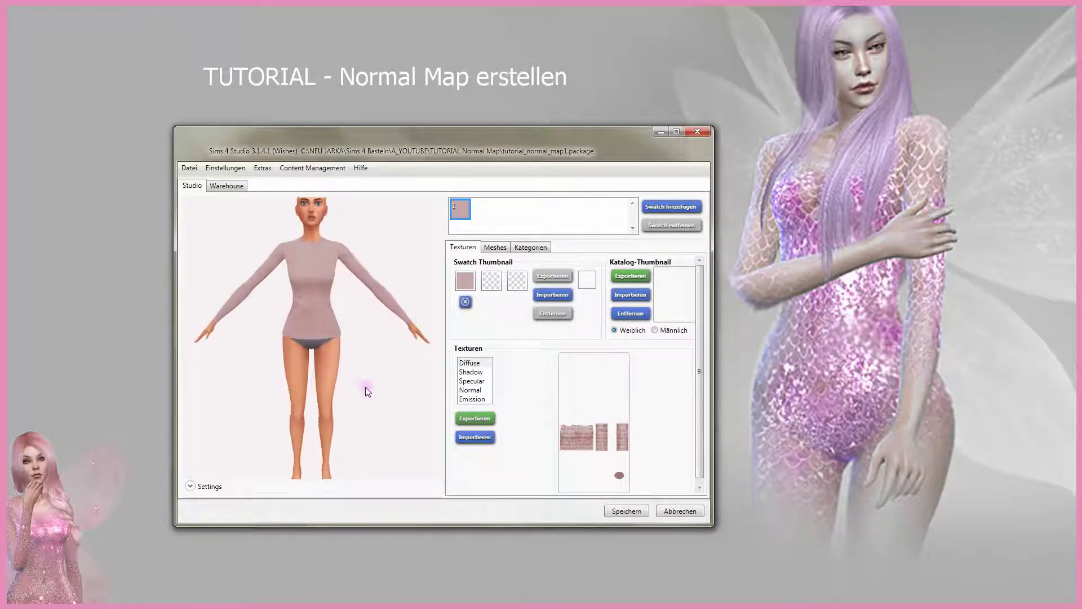
pyautogui.moveTo(317, 297); pyautogui.dragTo(317, 342)
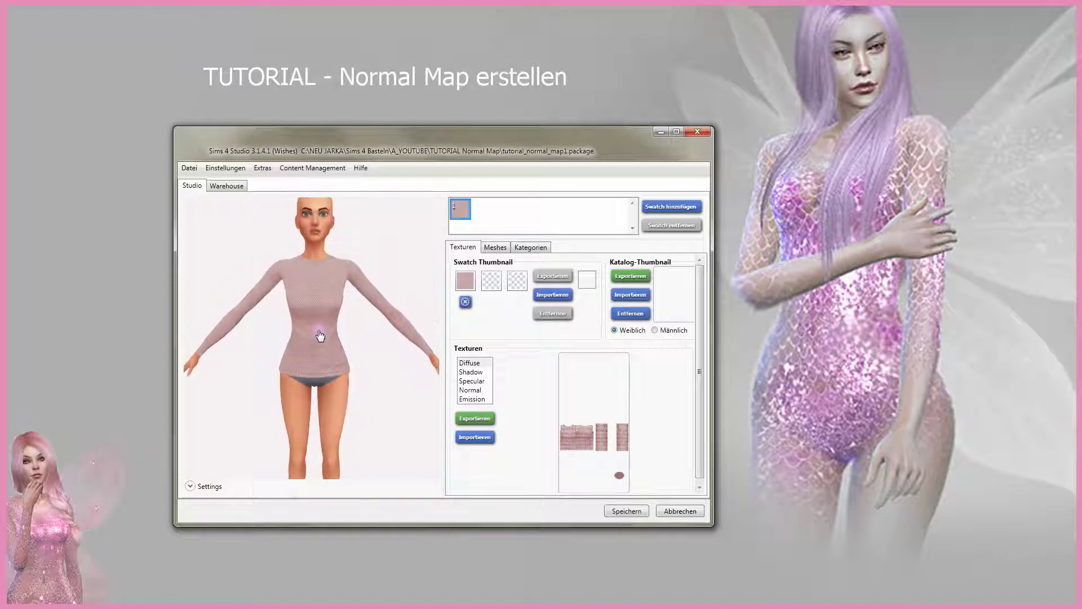
# Step: Replace the shirt's Normal texture with a blank one using Make Blank
pyautogui.click(475, 390)
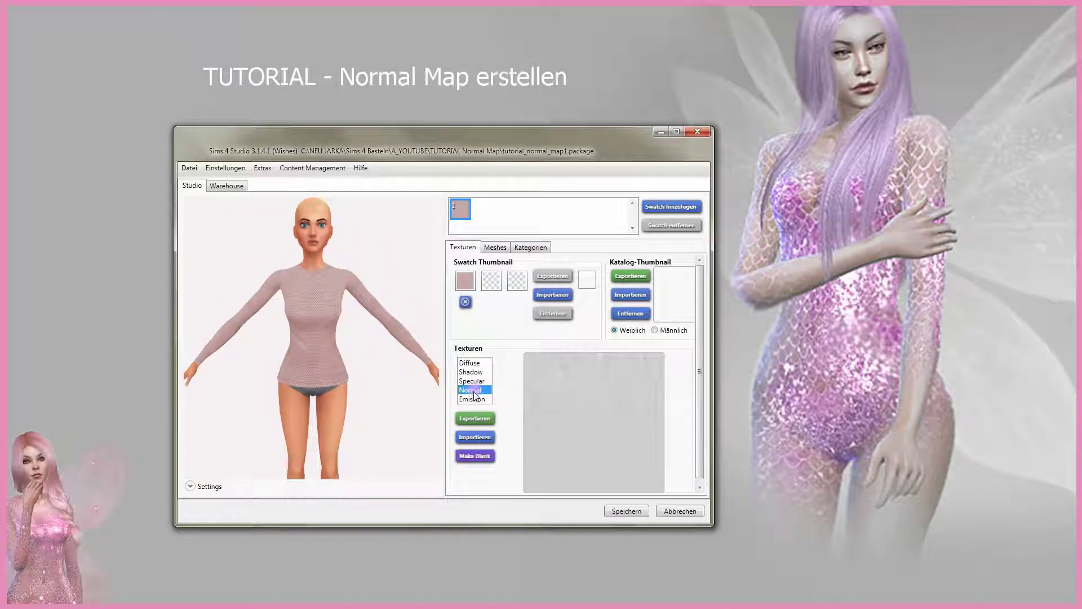
pyautogui.click(475, 458)
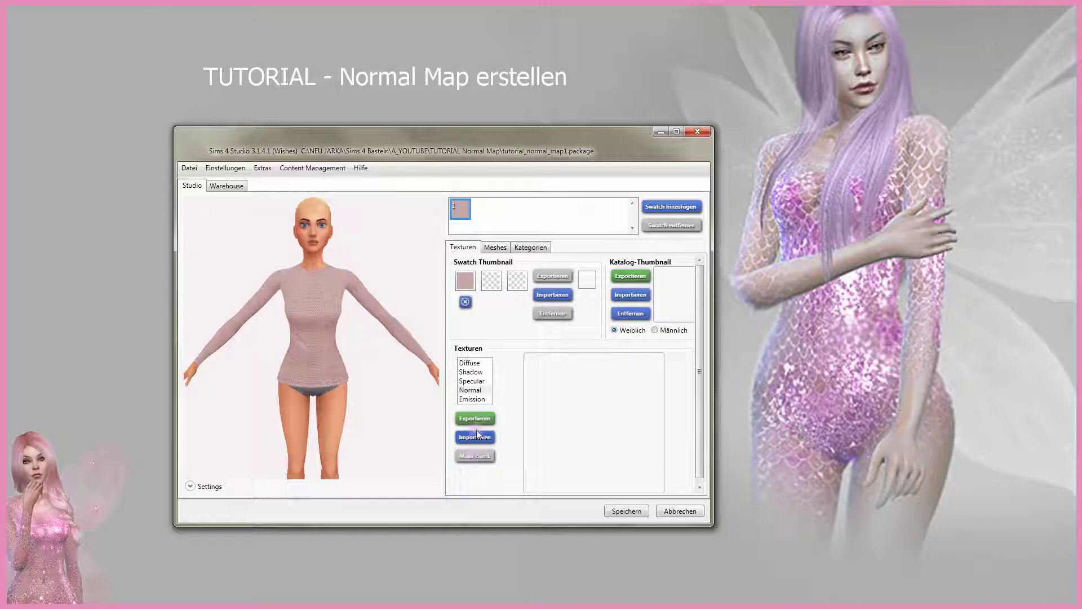
pyautogui.click(475, 390)
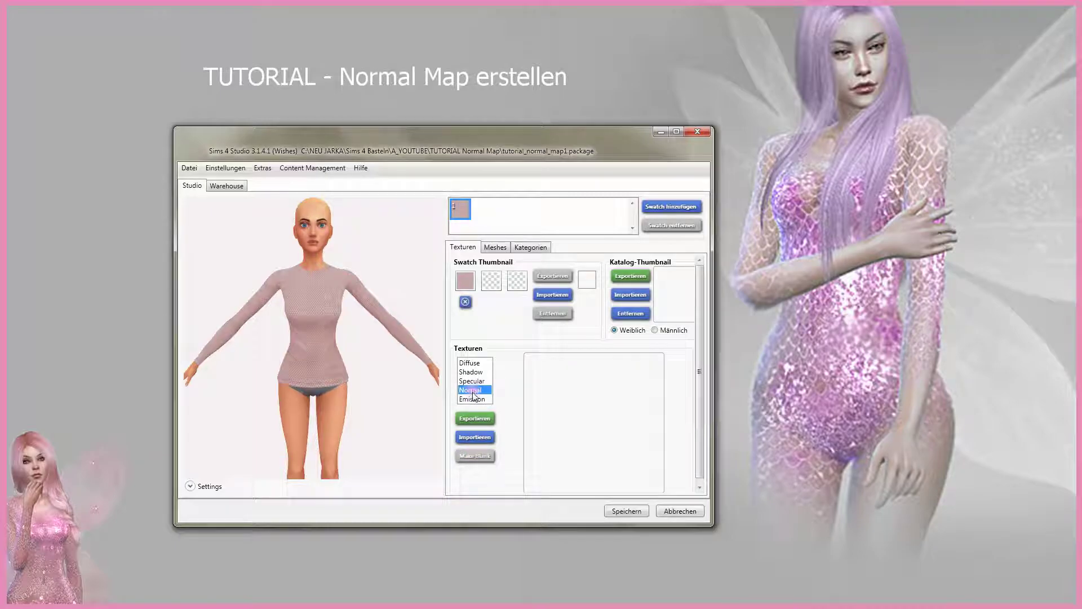
# Step: Import rgba-compose.dds as the Normal texture, filtering files by DDS Image (*.dds)
pyautogui.click(479, 438)
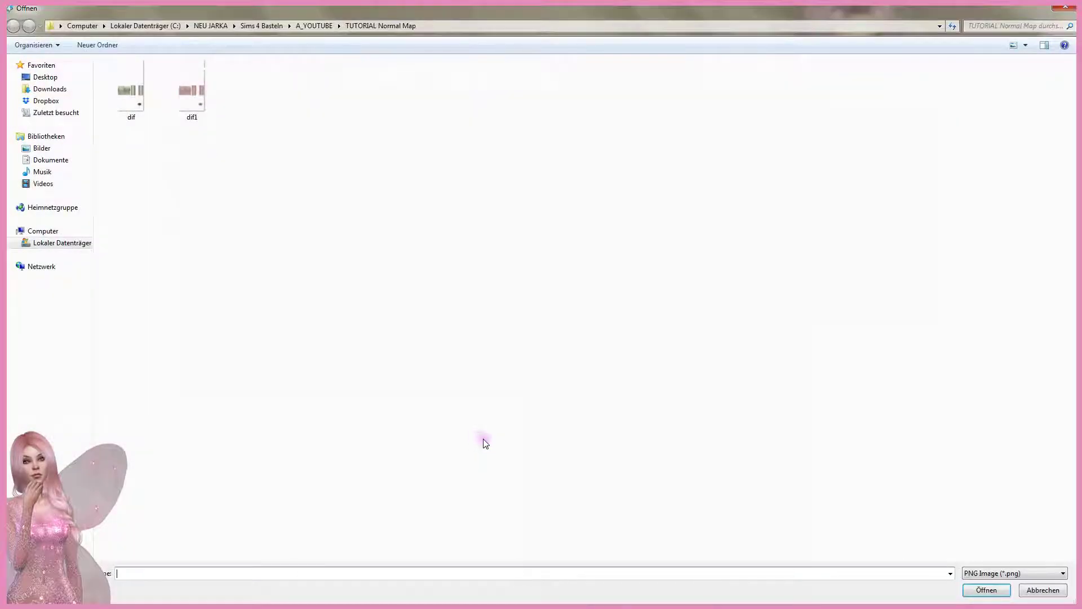
pyautogui.click(984, 573)
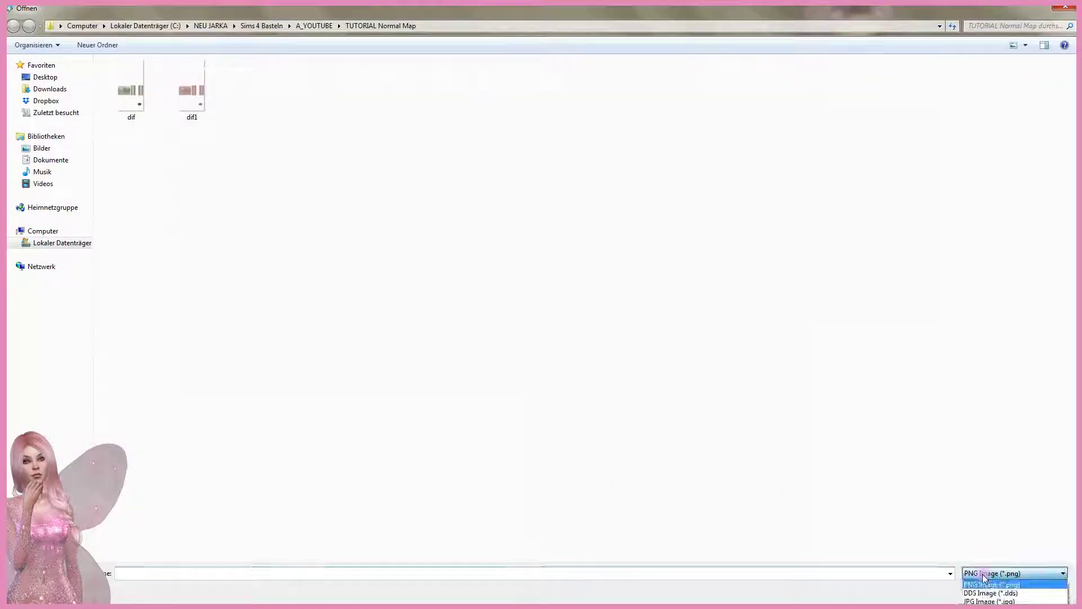
pyautogui.click(986, 592)
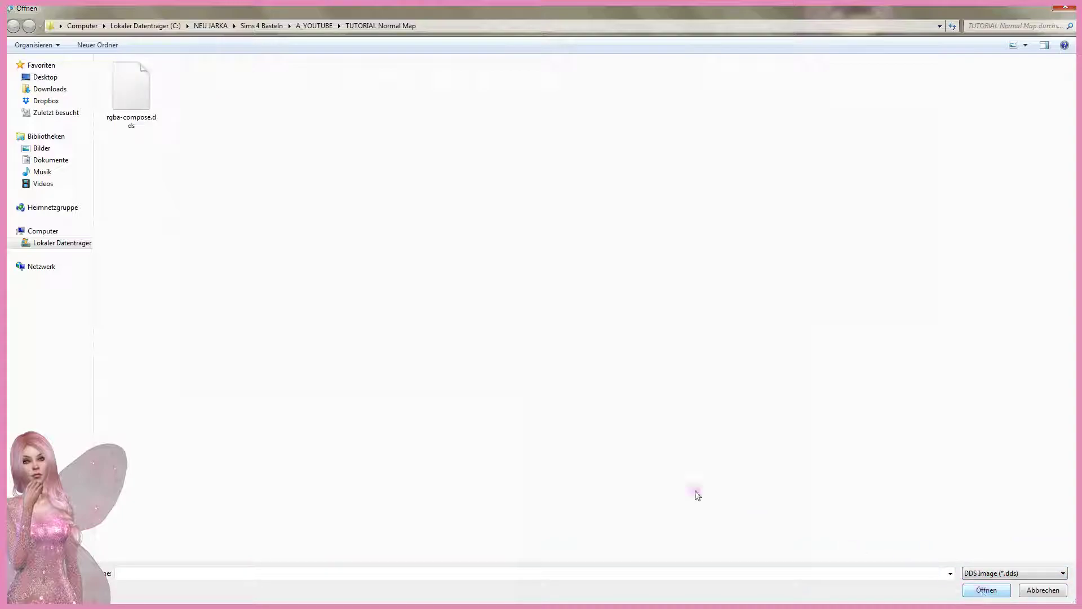
pyautogui.click(130, 110)
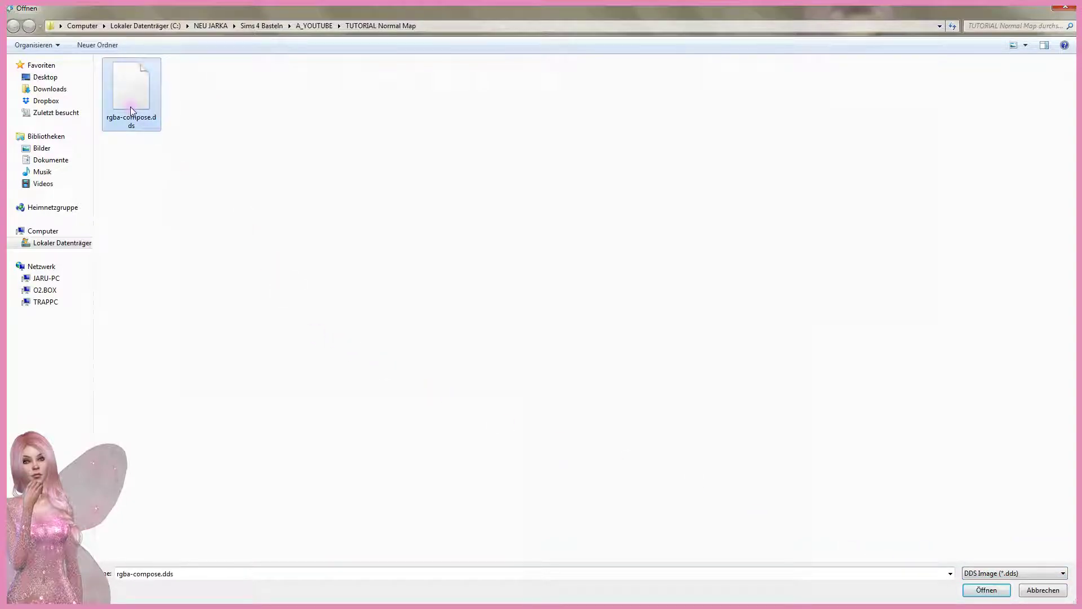
pyautogui.click(999, 590)
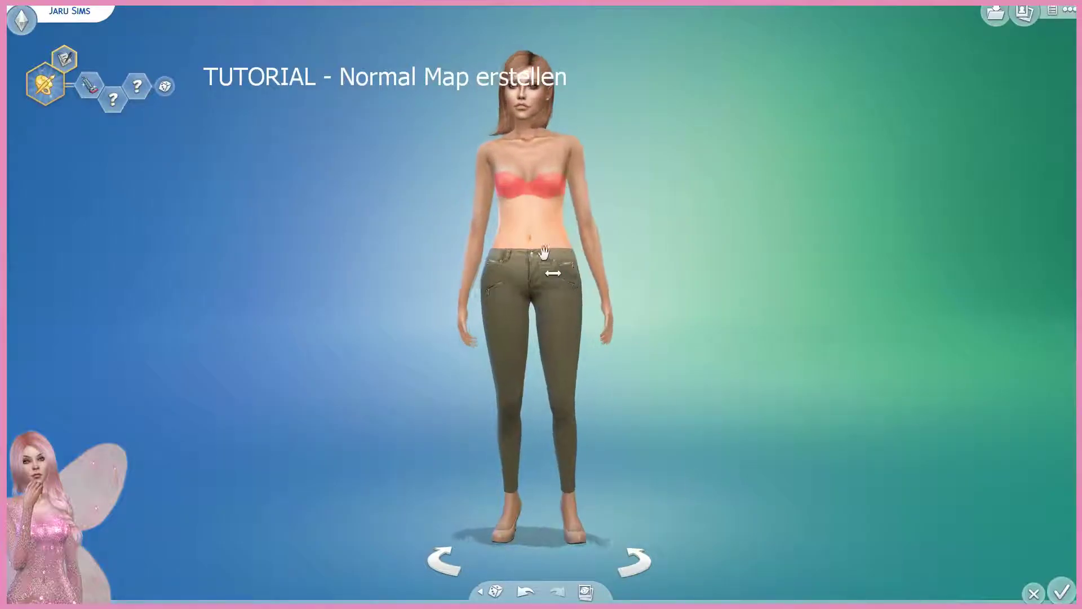
# Step: Dress the Sim in the pink long-sleeve knit top from the Tops catalog
pyautogui.click(542, 206)
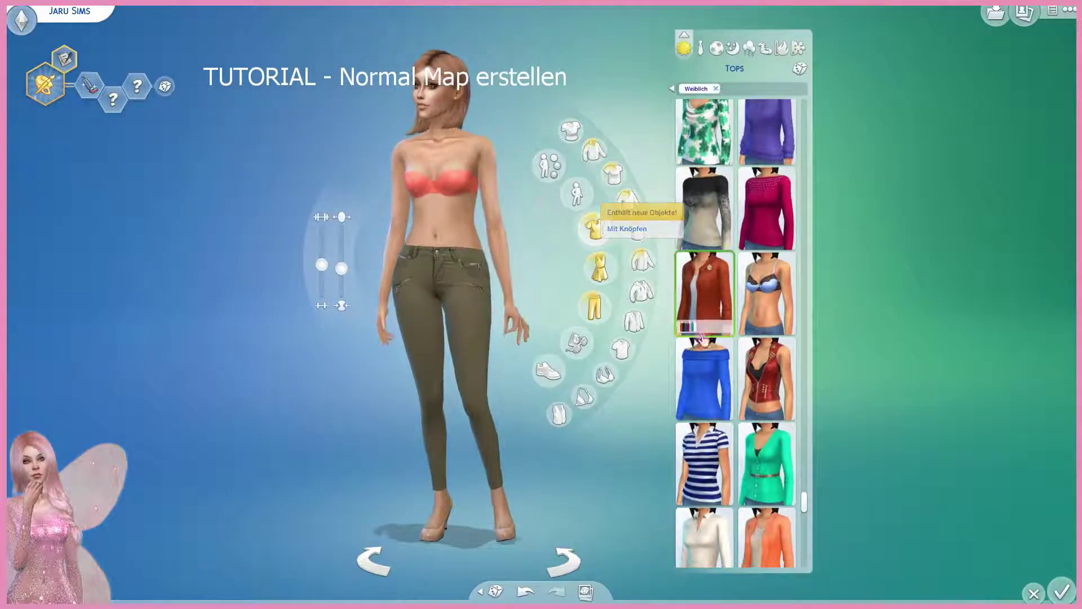
pyautogui.scroll(-2, 710, 350)
pyautogui.scroll(-2, 713, 354)
pyautogui.scroll(-2, 714, 355)
pyautogui.scroll(-2, 713, 366)
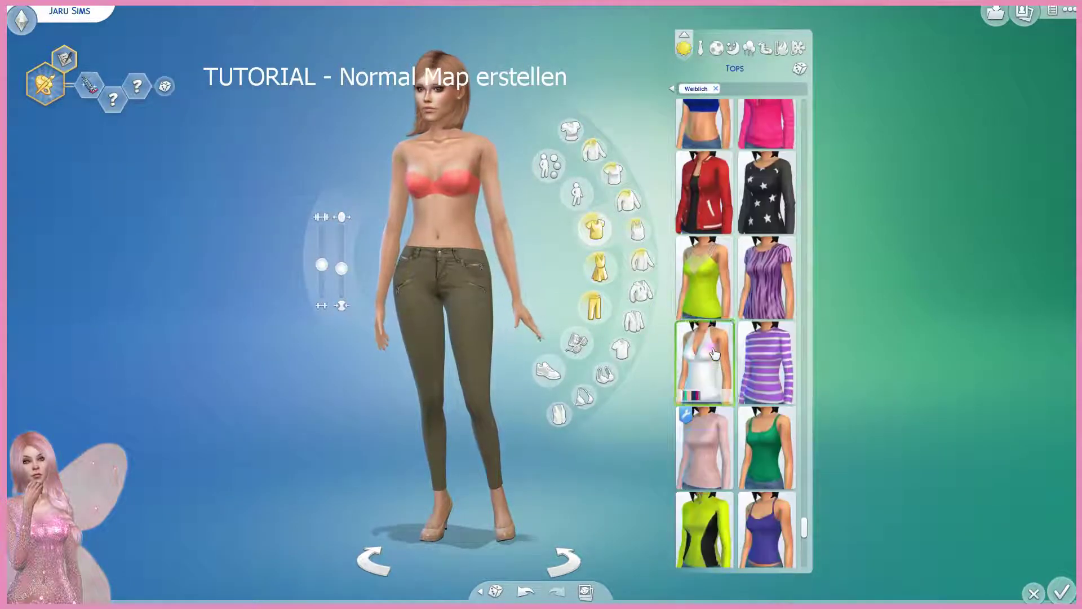
pyautogui.scroll(-1, 713, 378)
pyautogui.click(712, 382)
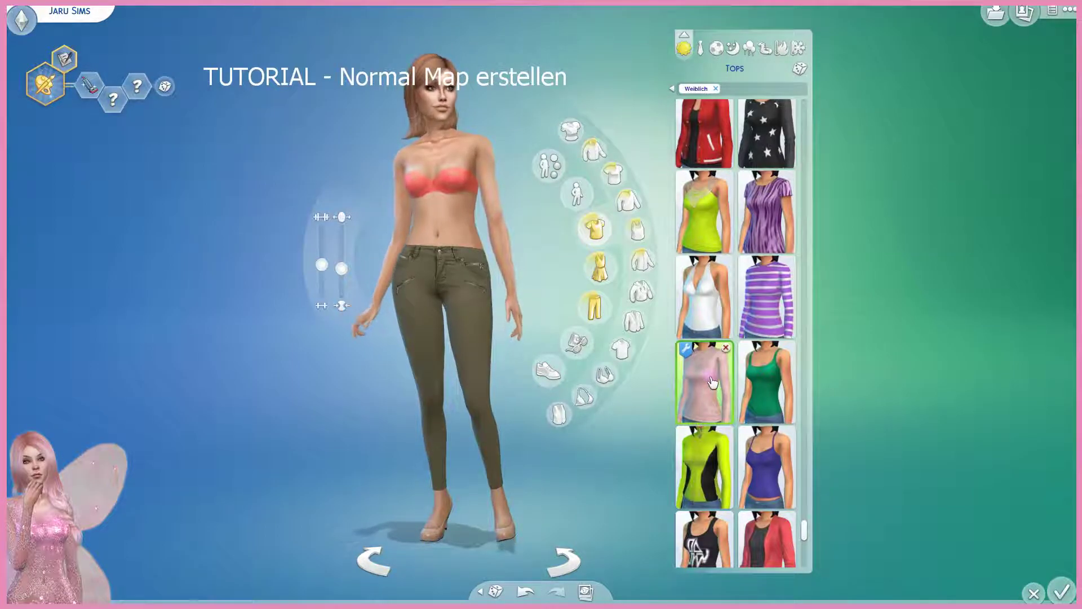
pyautogui.click(225, 419)
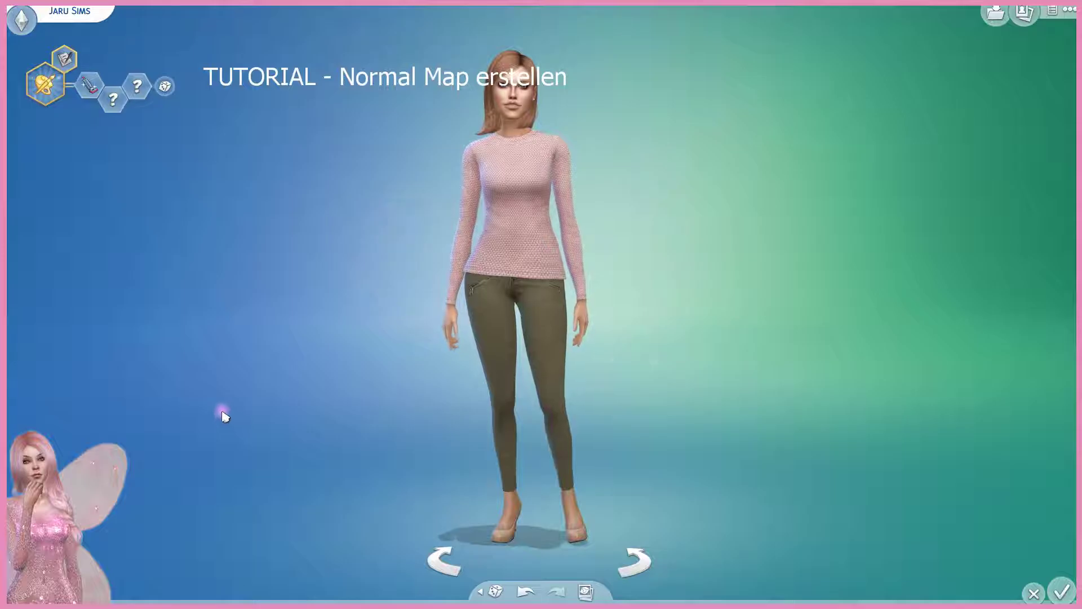
pyautogui.scroll(3, 221, 414)
pyautogui.scroll(2, 221, 416)
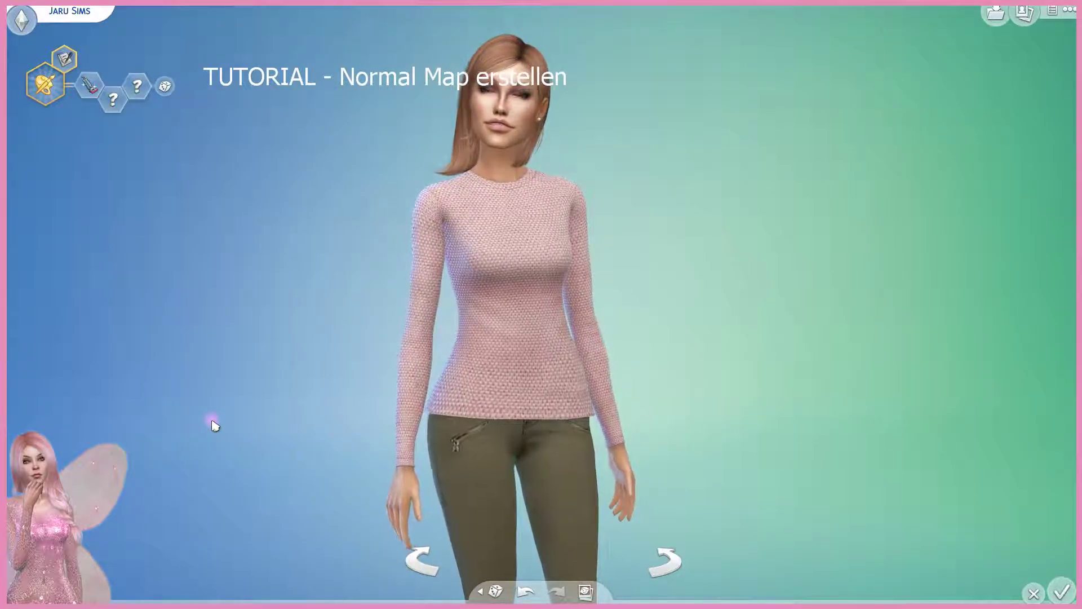
pyautogui.scroll(-2, 213, 425)
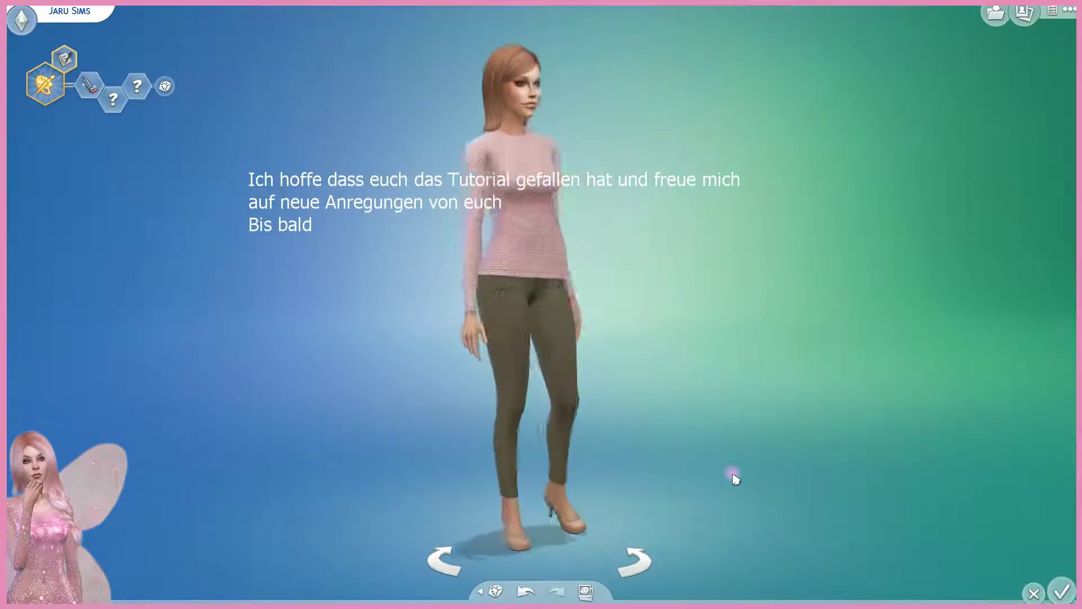
pyautogui.scroll(3, 735, 479)
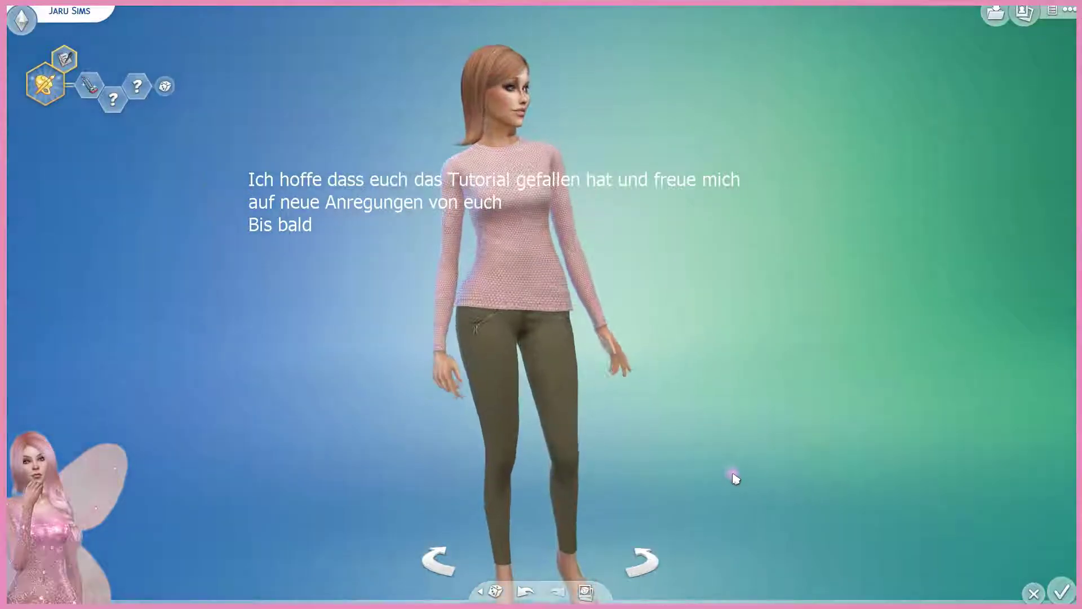
pyautogui.scroll(2, 736, 478)
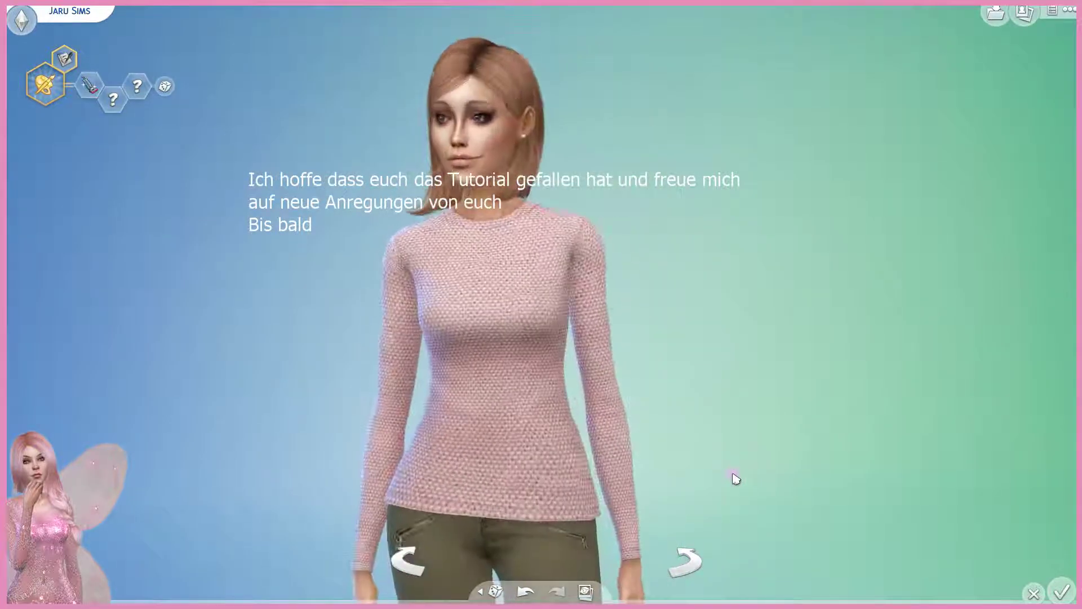
pyautogui.scroll(-2, 735, 478)
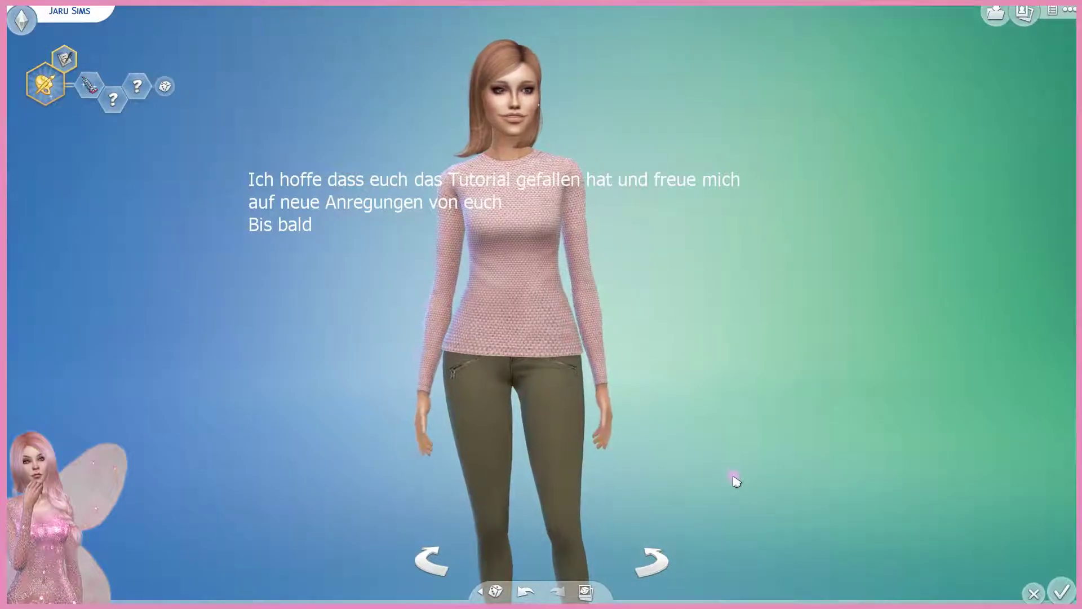